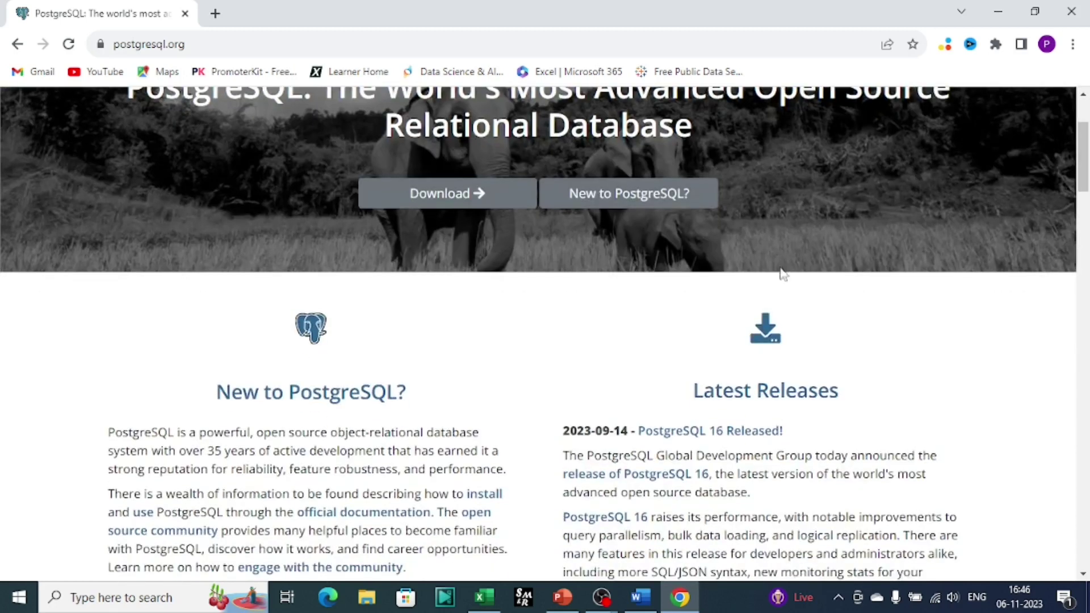
# - Go from the PostgreSQL site's Windows downloads to EDB's installer download page
pyautogui.scroll(8, 370, 282)
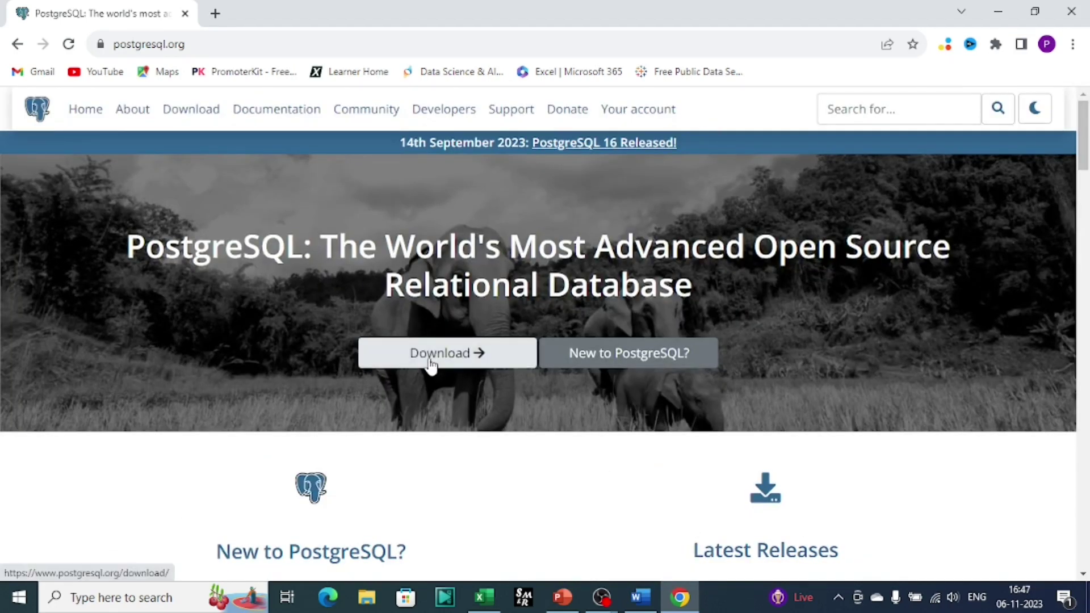
pyautogui.scroll(-10, 594, 416)
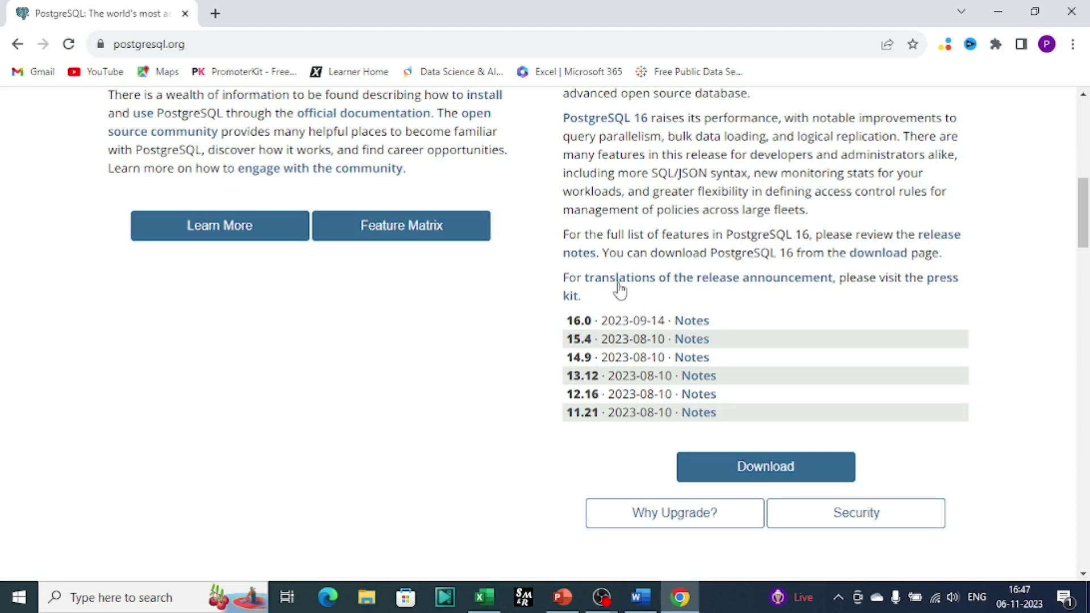
pyautogui.scroll(10, 619, 301)
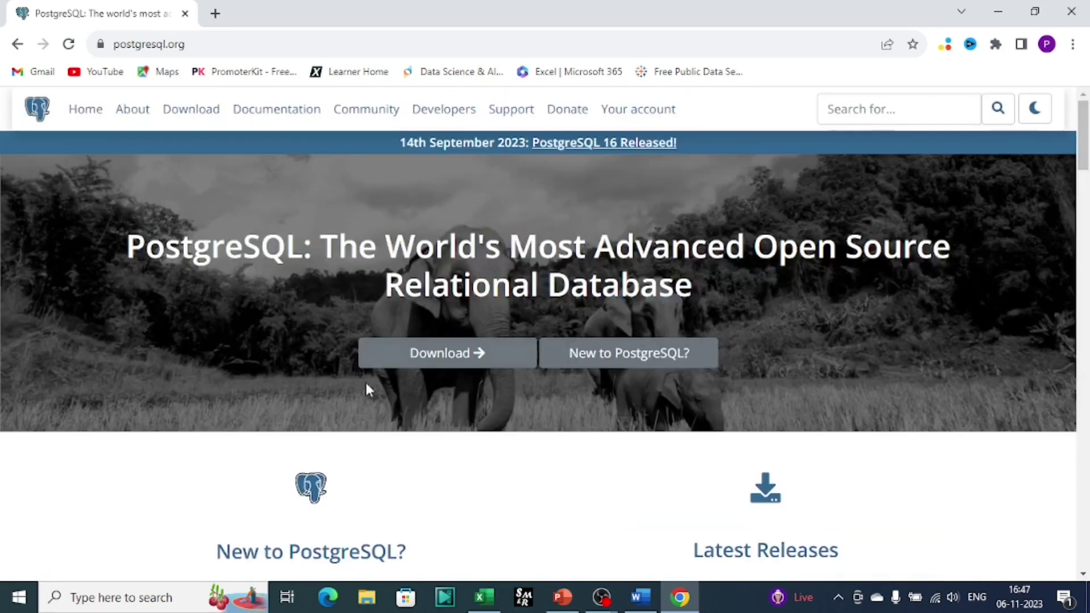
pyautogui.click(430, 355)
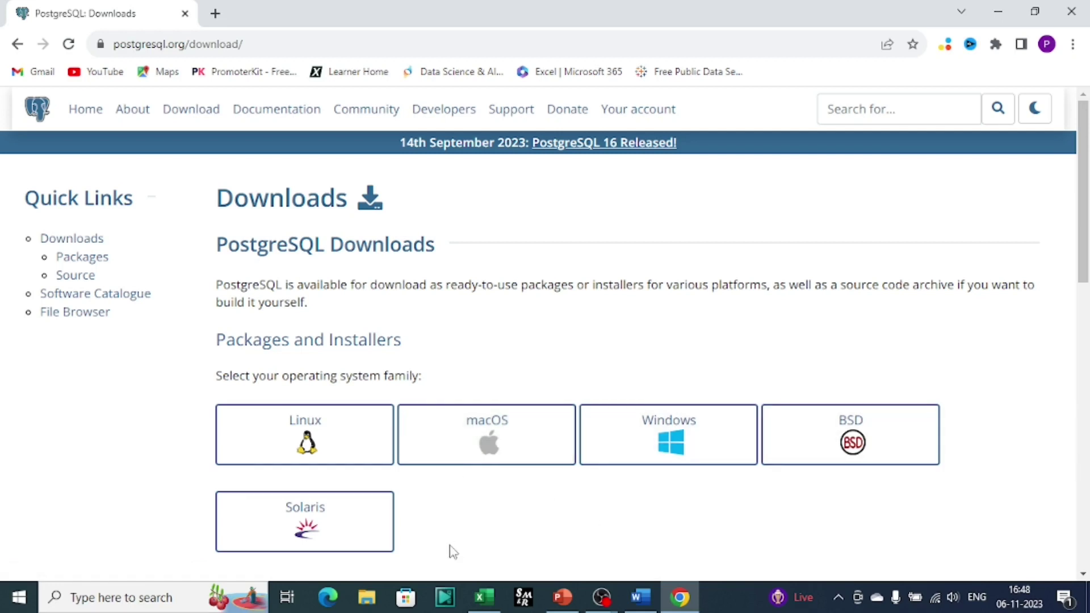
pyautogui.click(678, 453)
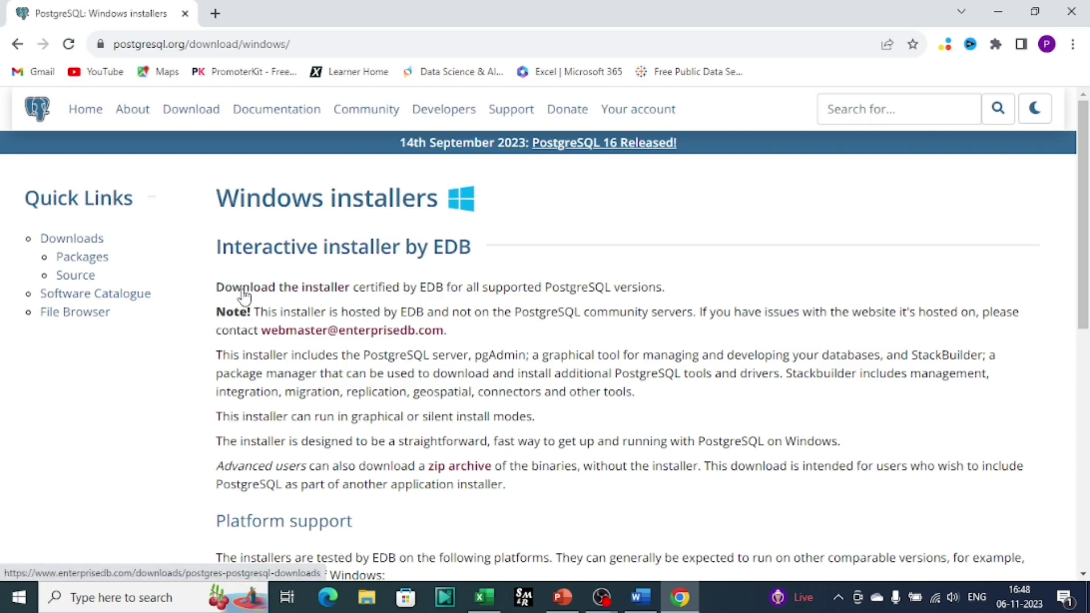
pyautogui.click(308, 296)
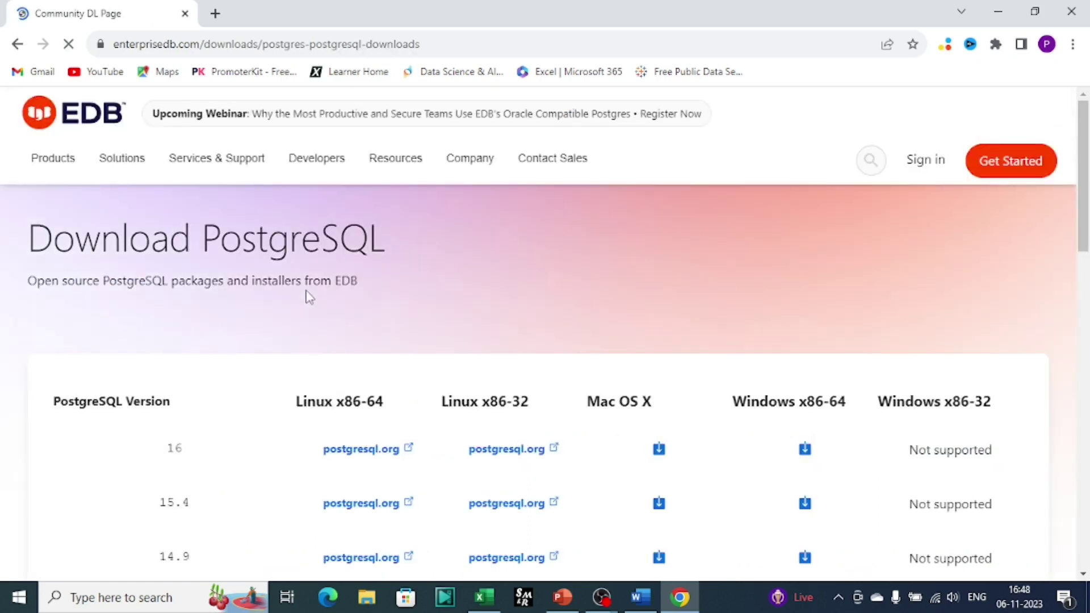
# - Download the PostgreSQL 16 installer for Windows x86-64 and launch it
pyautogui.scroll(-3, 306, 298)
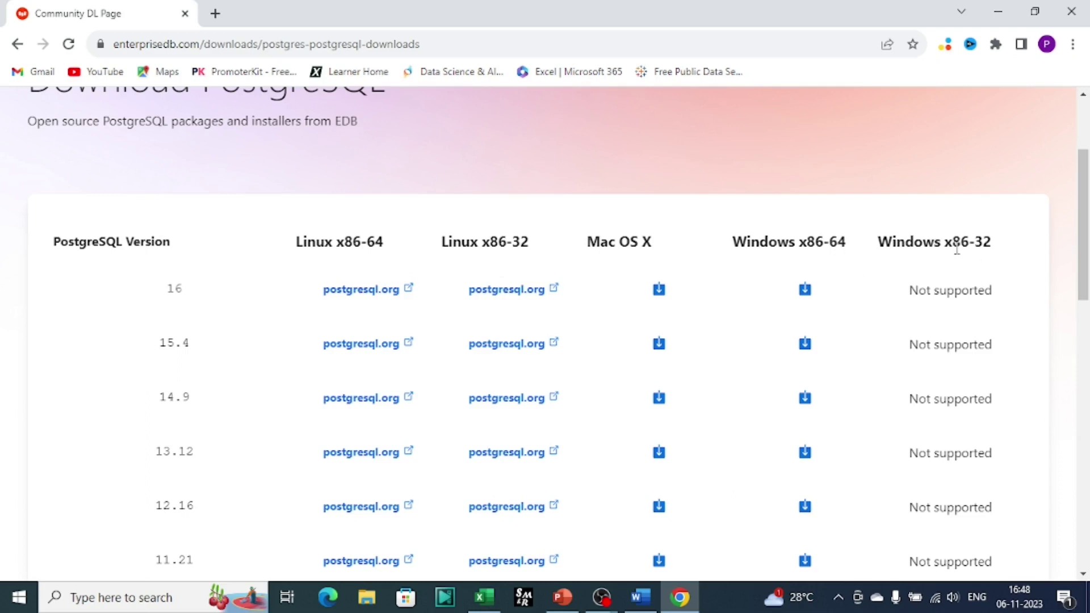
pyautogui.click(809, 294)
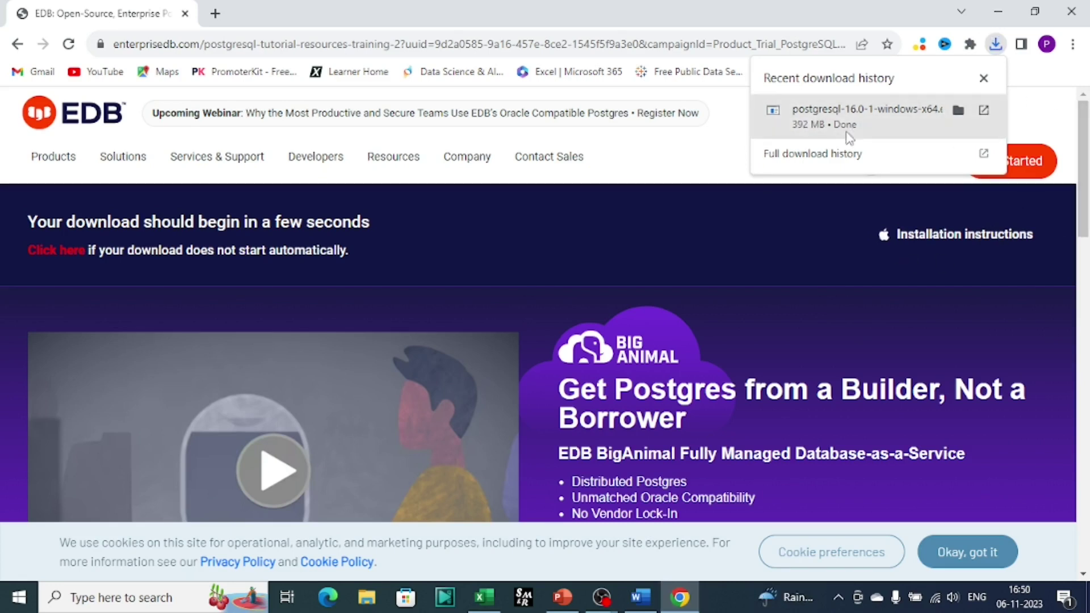
pyautogui.click(977, 110)
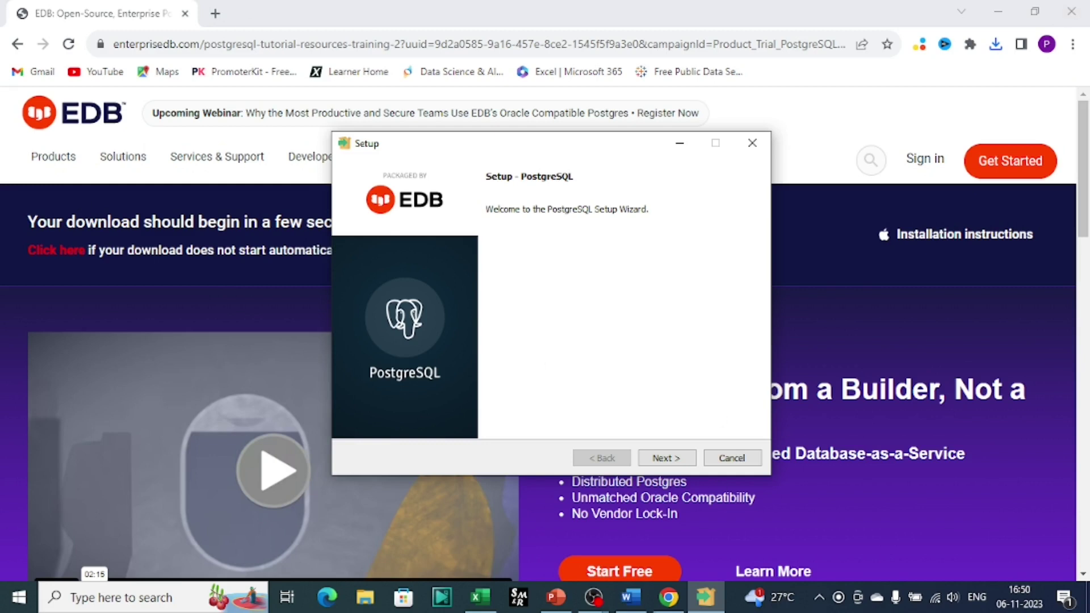
# - Accept the default PostgreSQL 16 installation and data directories, and exclude Stack Builder from the components
pyautogui.click(647, 464)
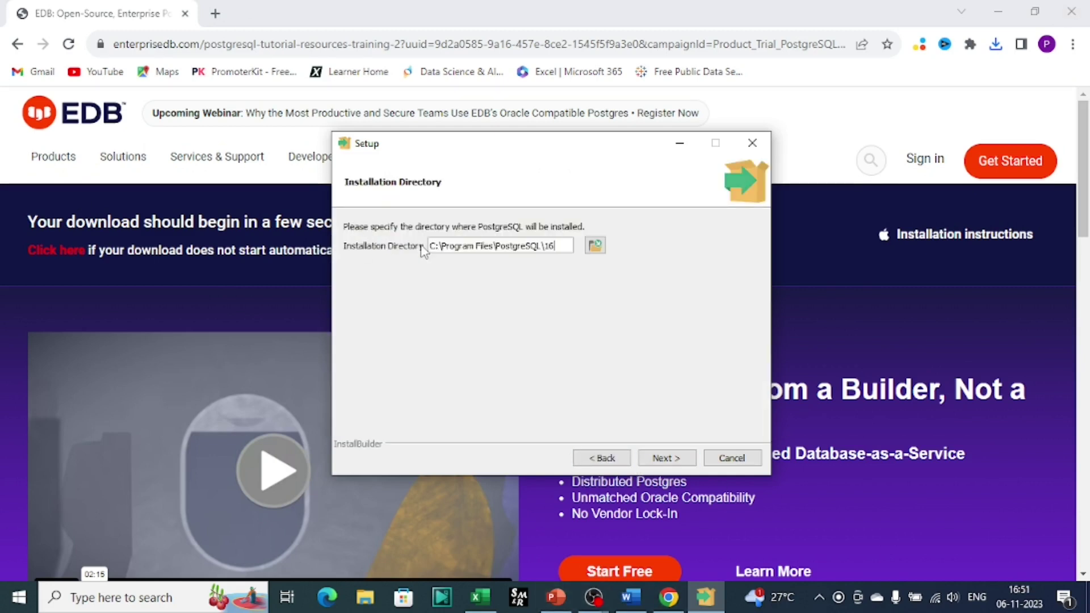
pyautogui.click(675, 459)
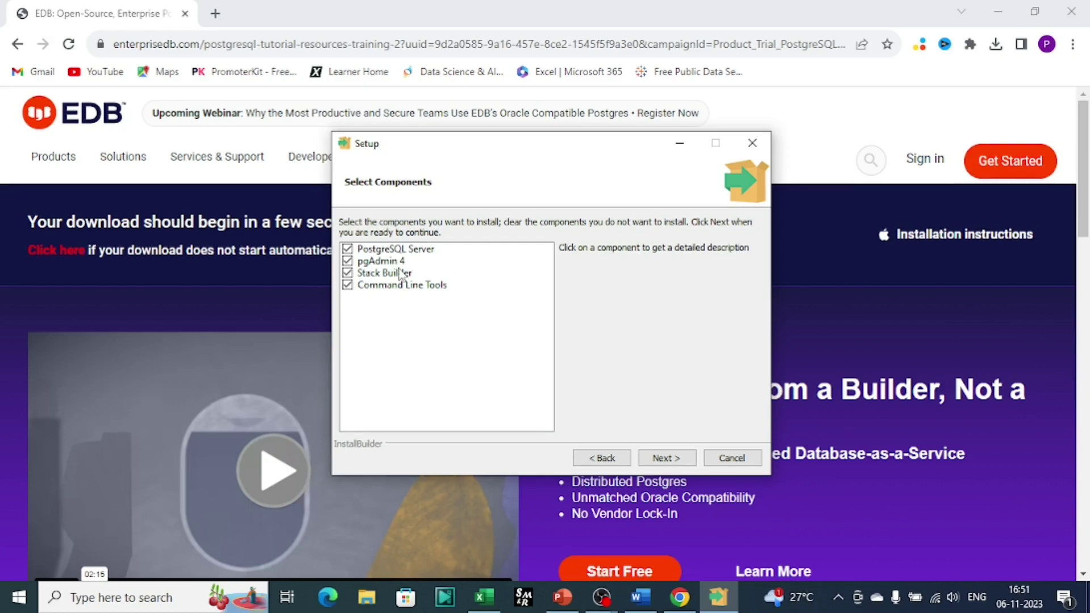
pyautogui.click(348, 273)
pyautogui.click(673, 462)
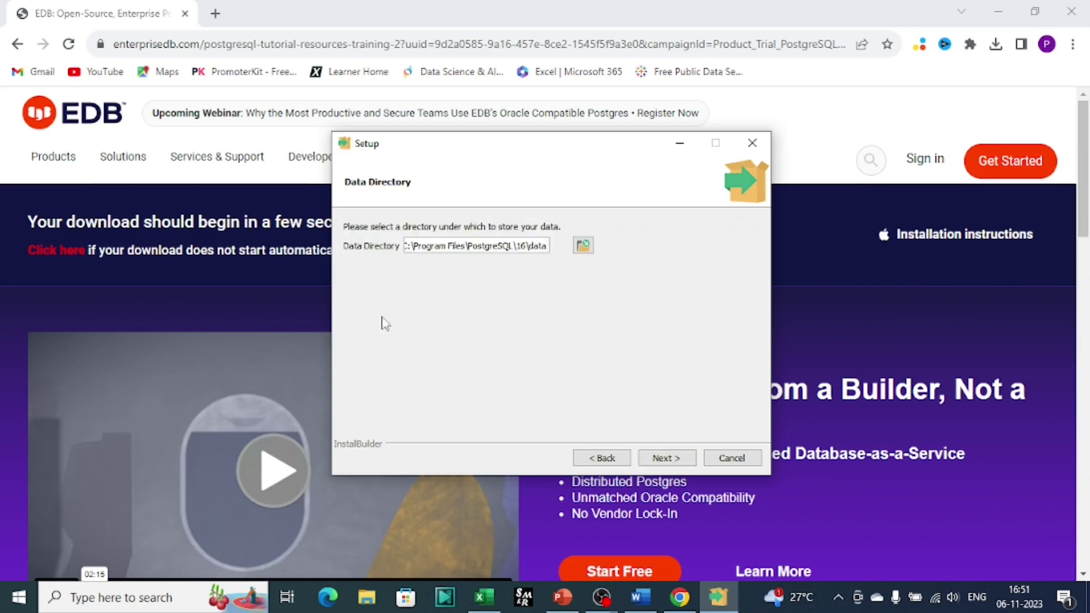
pyautogui.click(664, 460)
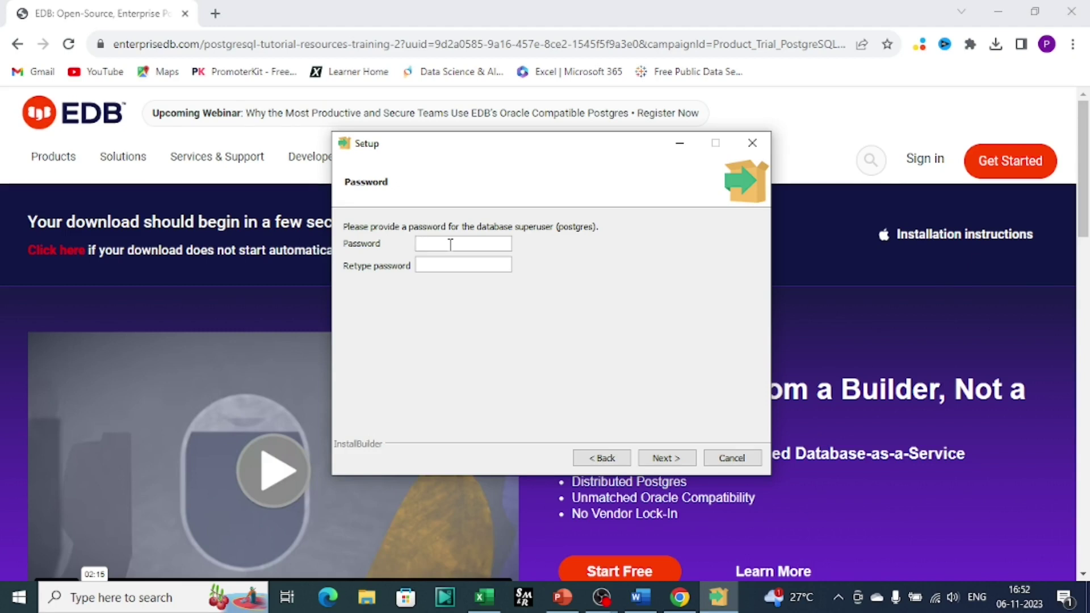
# - Enter the password for the postgres database superuser in both password fields and submit it
pyautogui.hotkey('ctrl', 'v')
pyautogui.click(428, 265)
pyautogui.hotkey('ctrl', 'v')
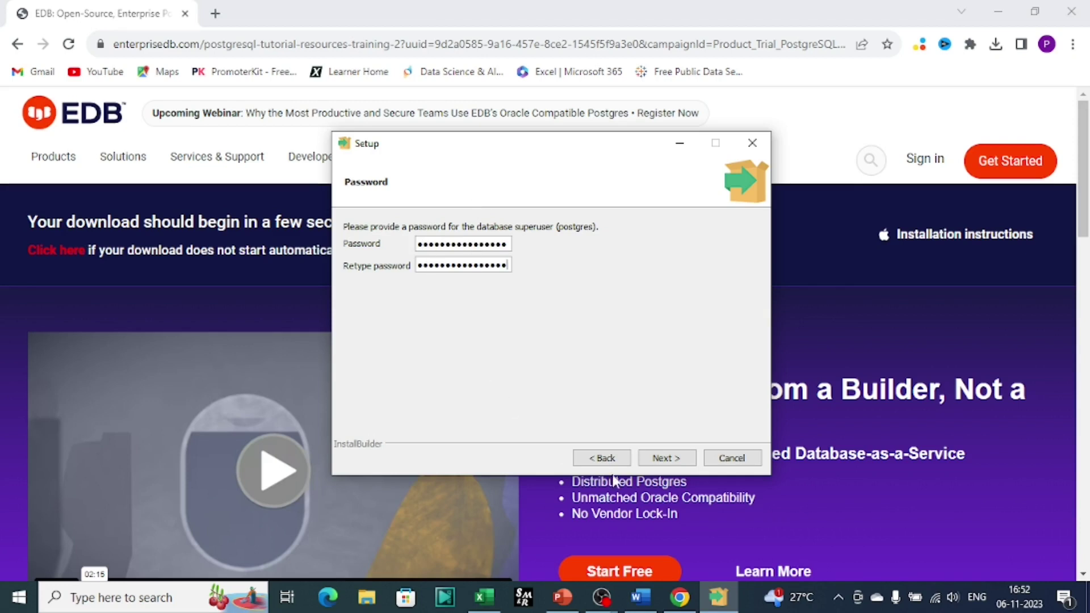
pyautogui.click(666, 458)
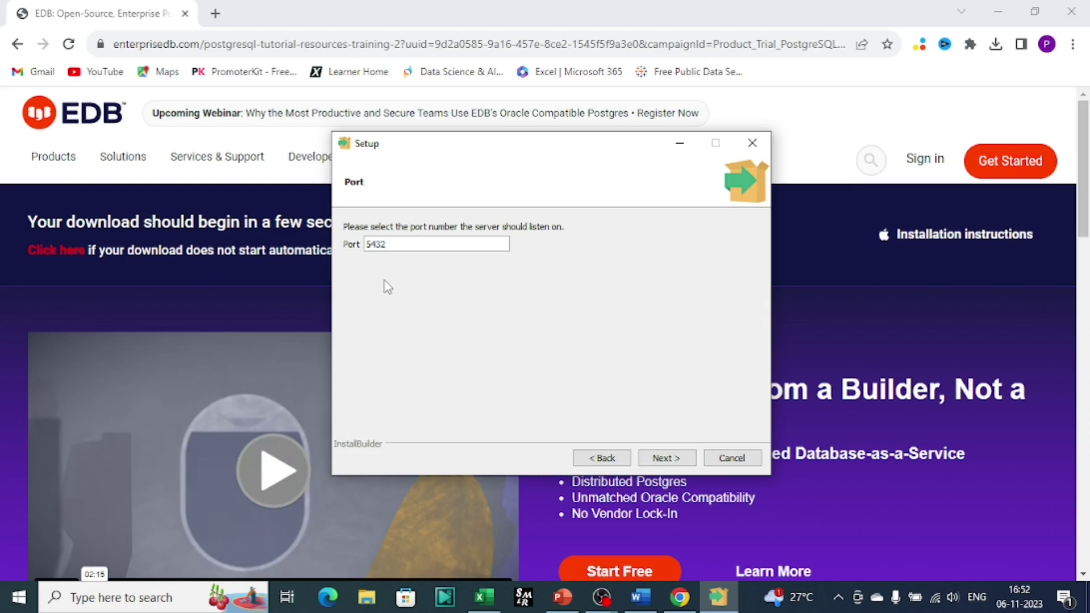
# - Keep server port 5432 and the default locale for the new database cluster
pyautogui.click(672, 461)
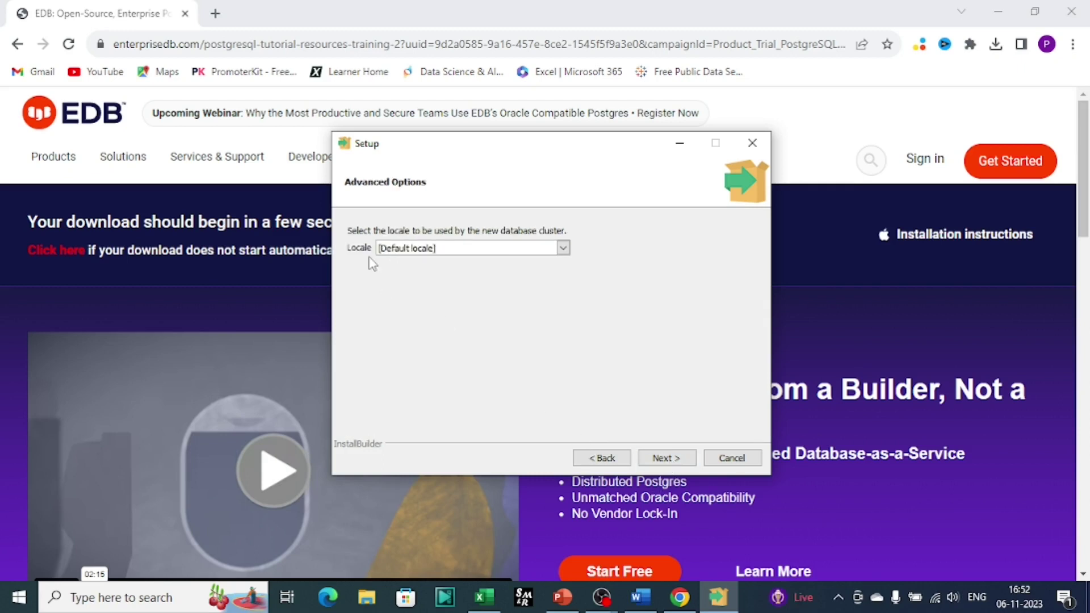
pyautogui.click(563, 248)
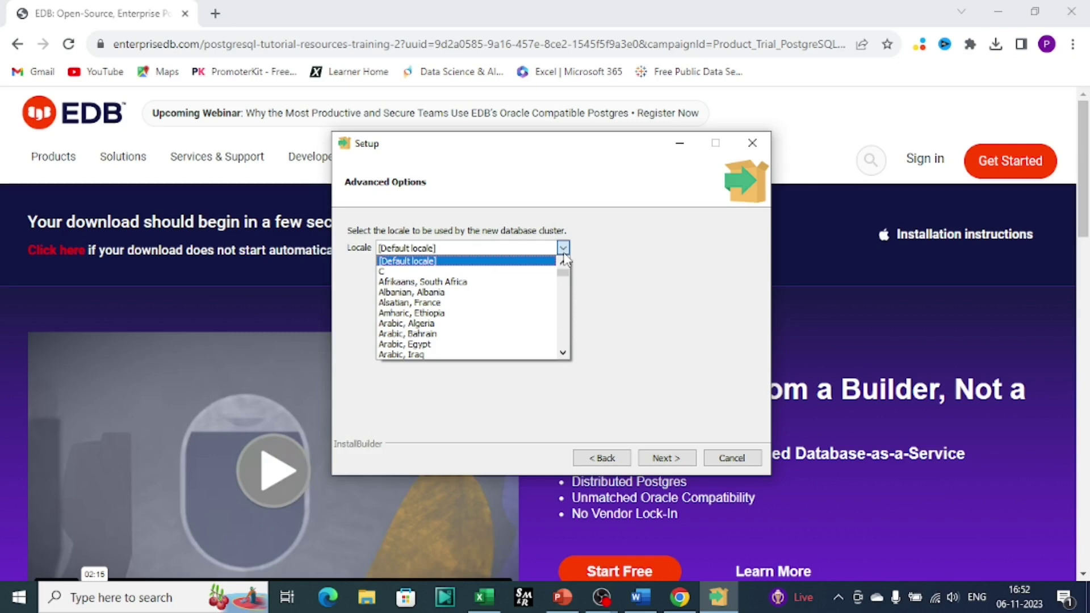
pyautogui.scroll(-7, 502, 308)
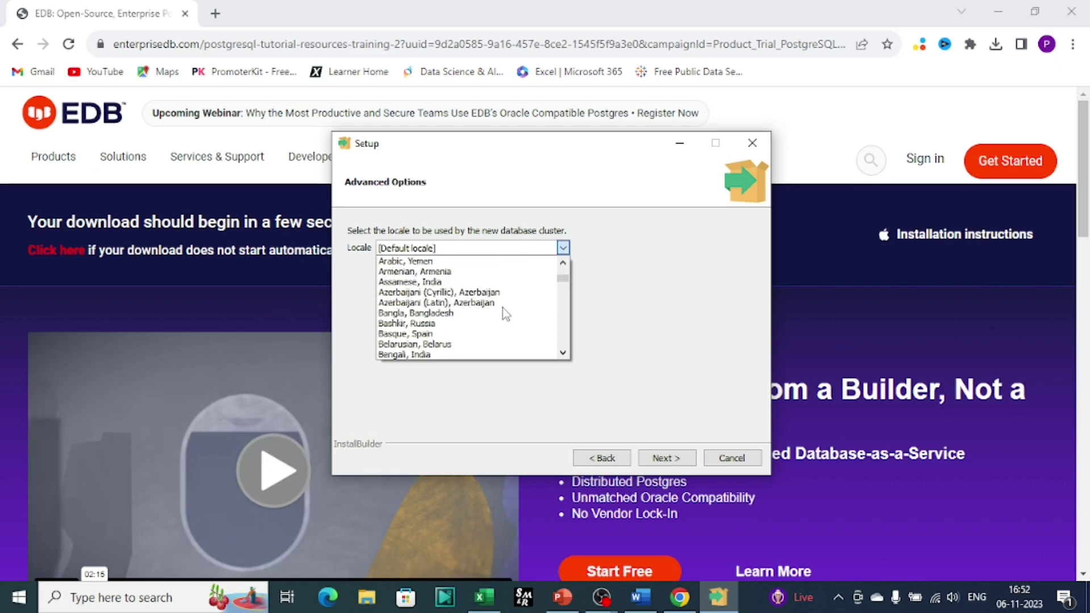
pyautogui.click(650, 241)
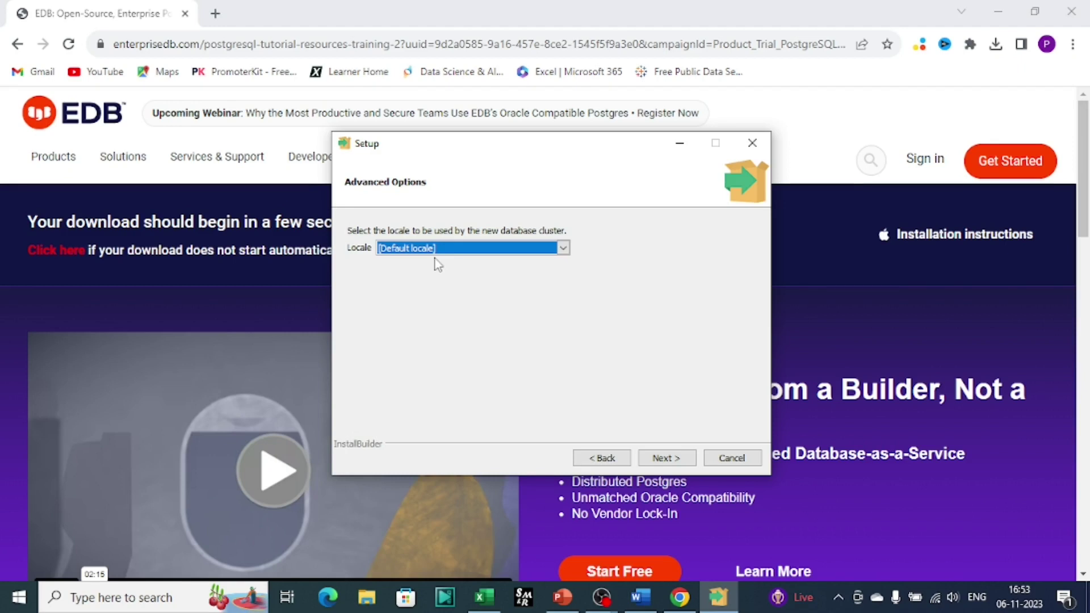
pyautogui.click(662, 457)
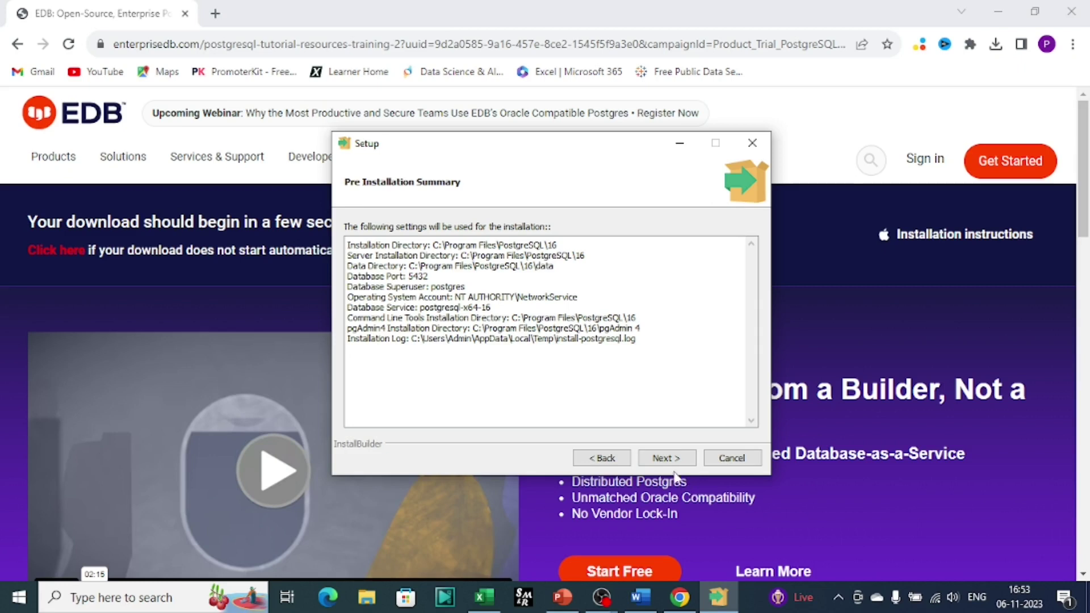
# - Accept the pre-installation summary, install PostgreSQL and finish the setup wizard
pyautogui.click(662, 460)
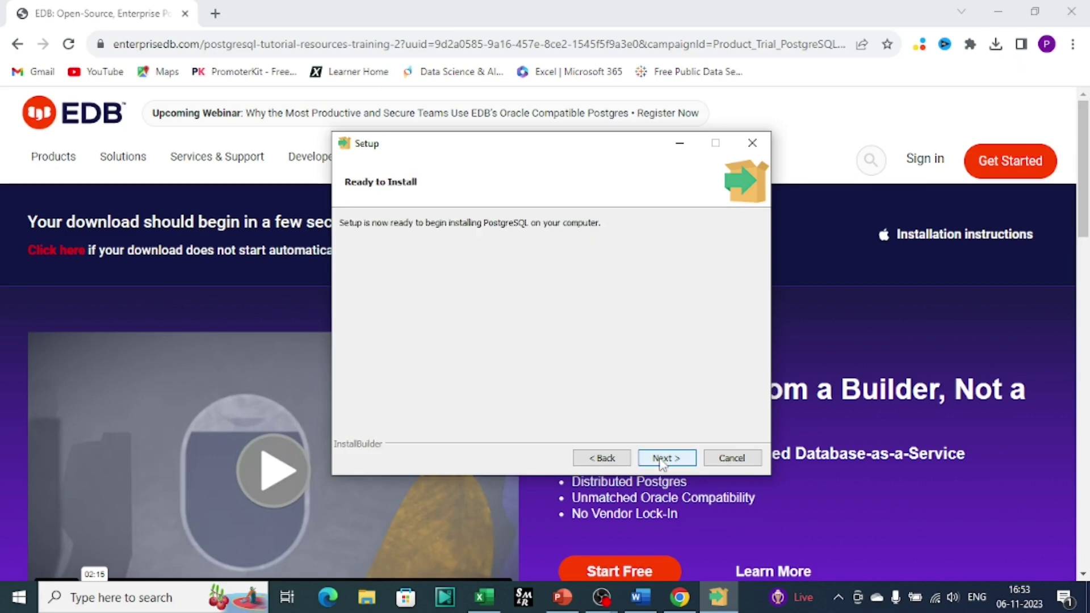
pyautogui.click(662, 457)
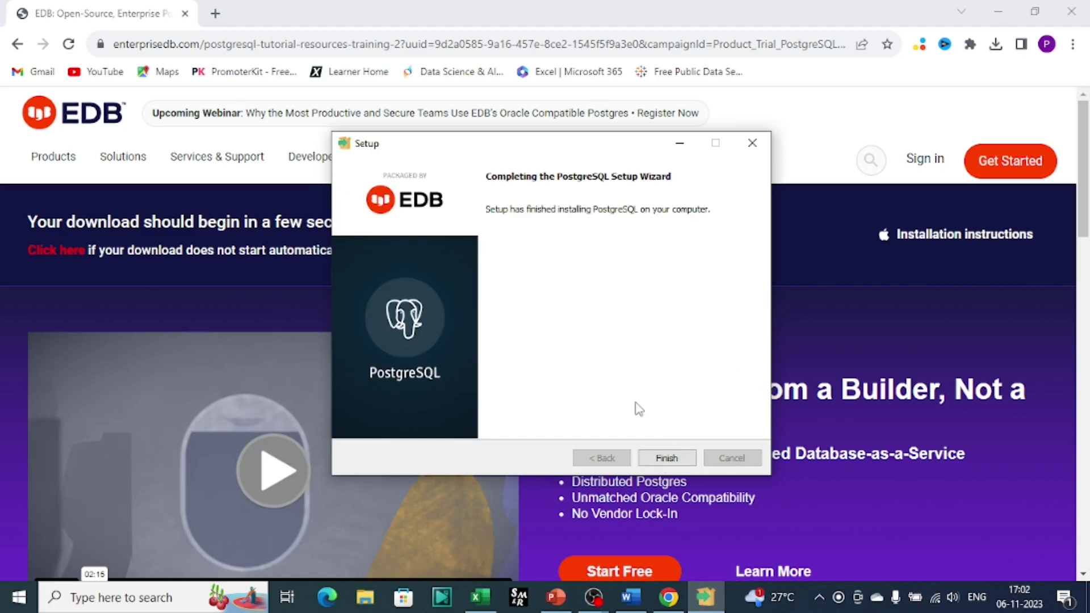
pyautogui.click(663, 457)
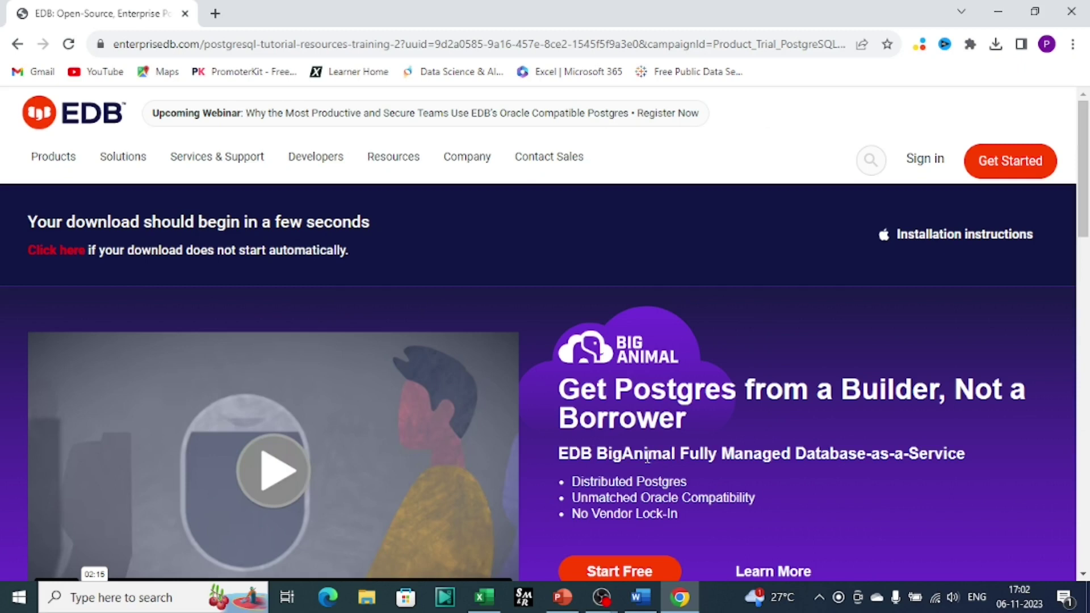
# - Find pgAdmin 4 in Windows search, pin it to the taskbar, and open it in a maximized window
pyautogui.click(81, 604)
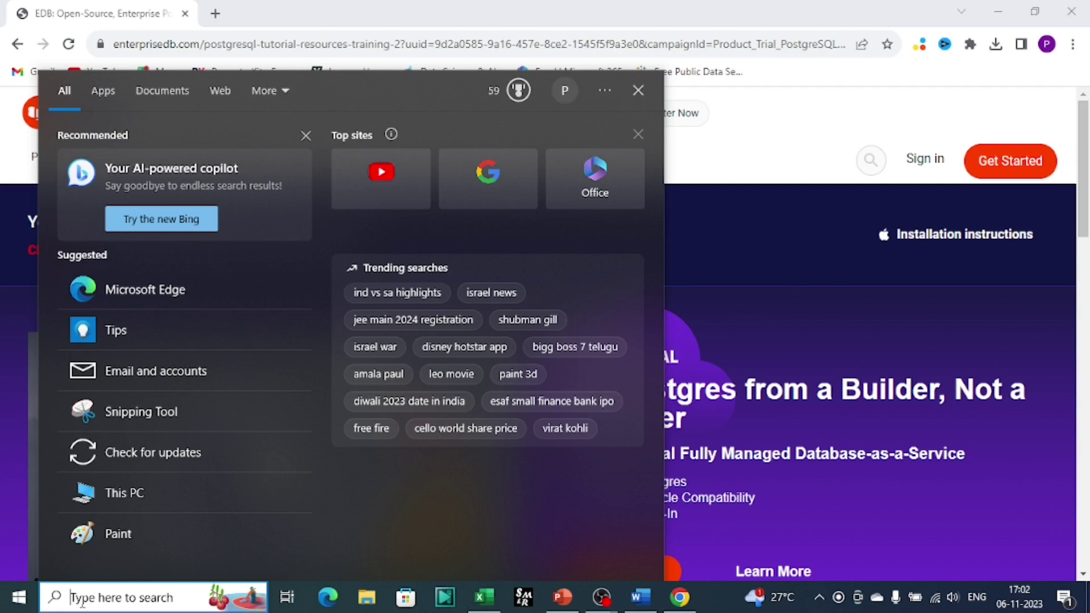
pyautogui.write('pg')
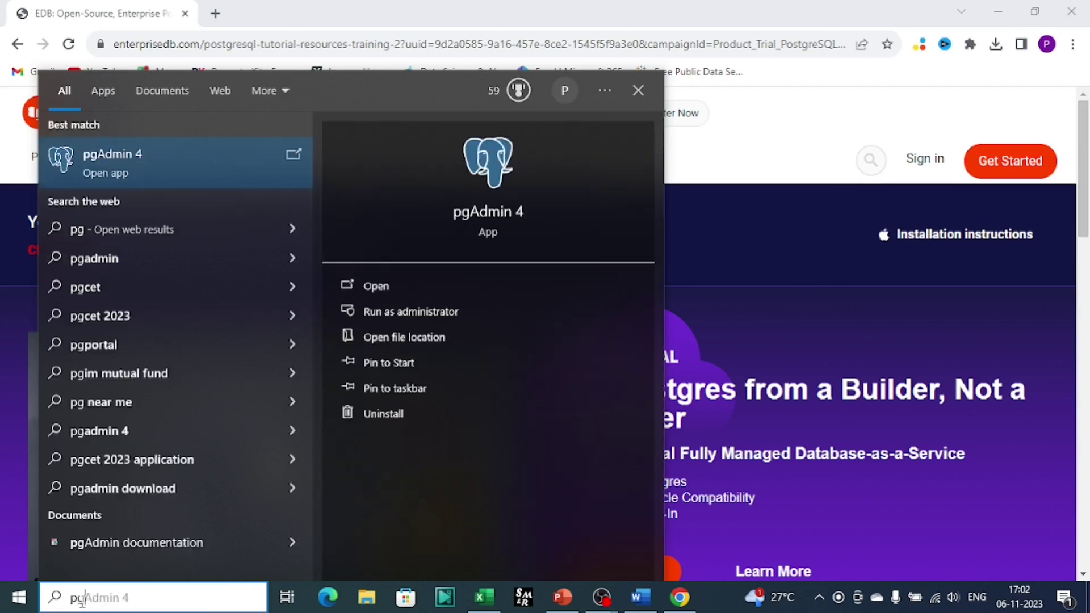
pyautogui.write('ad')
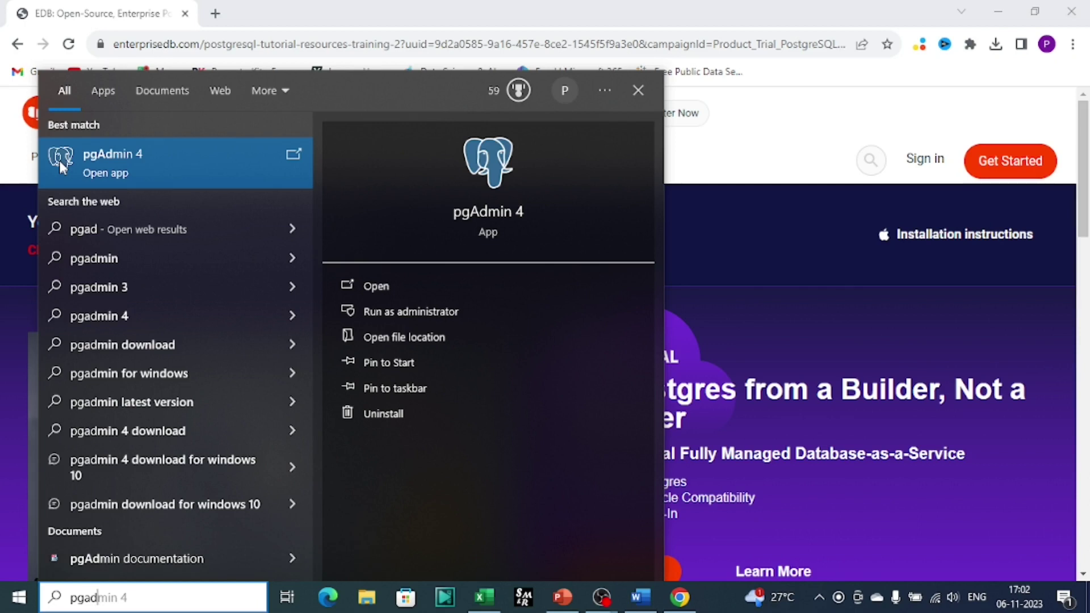
pyautogui.click(380, 389)
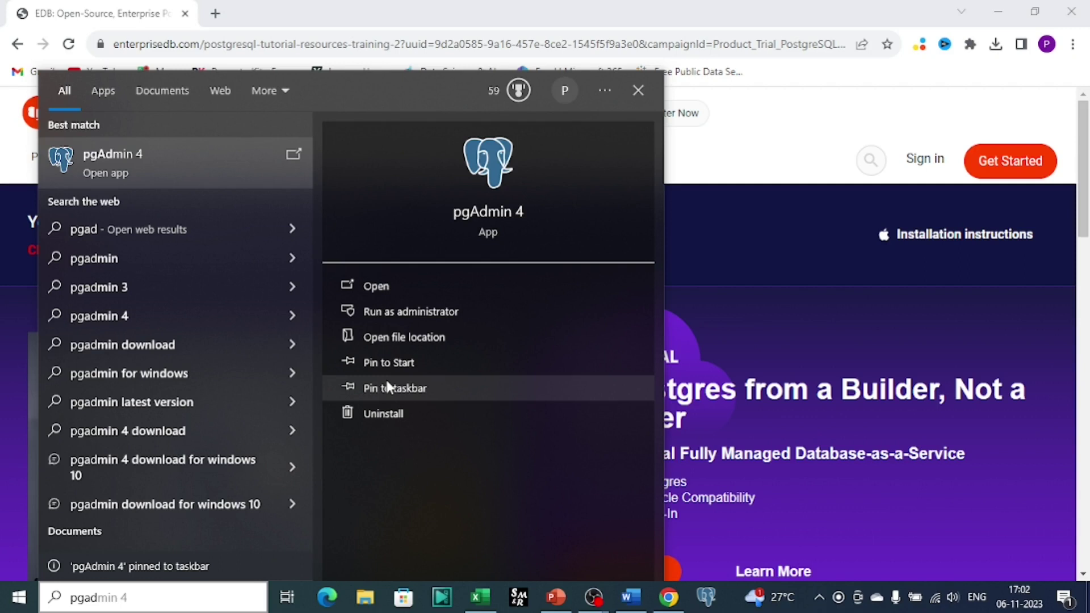
pyautogui.click(84, 161)
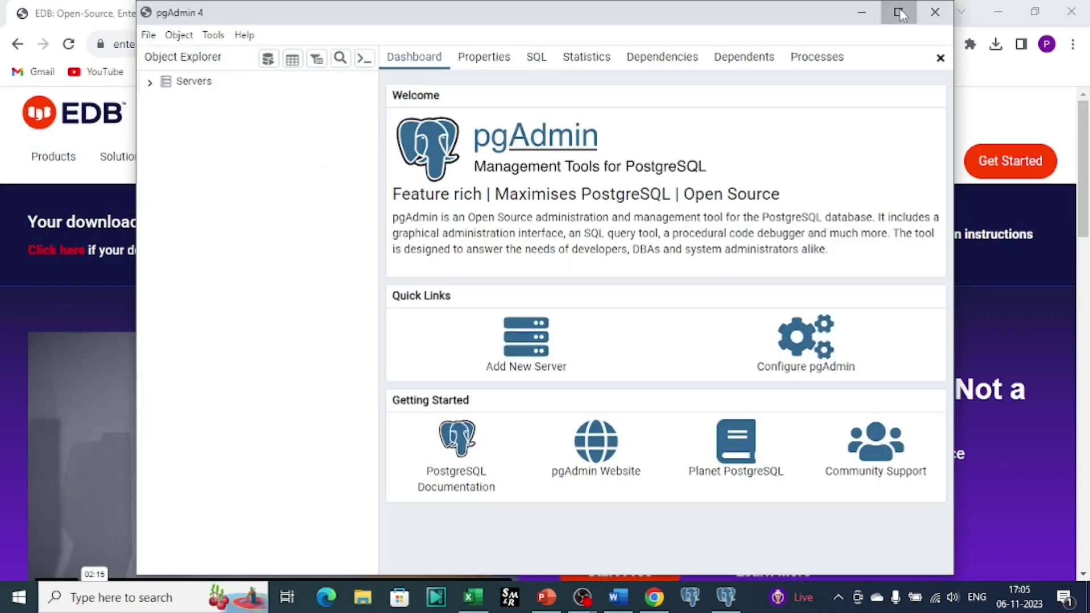
pyautogui.click(895, 11)
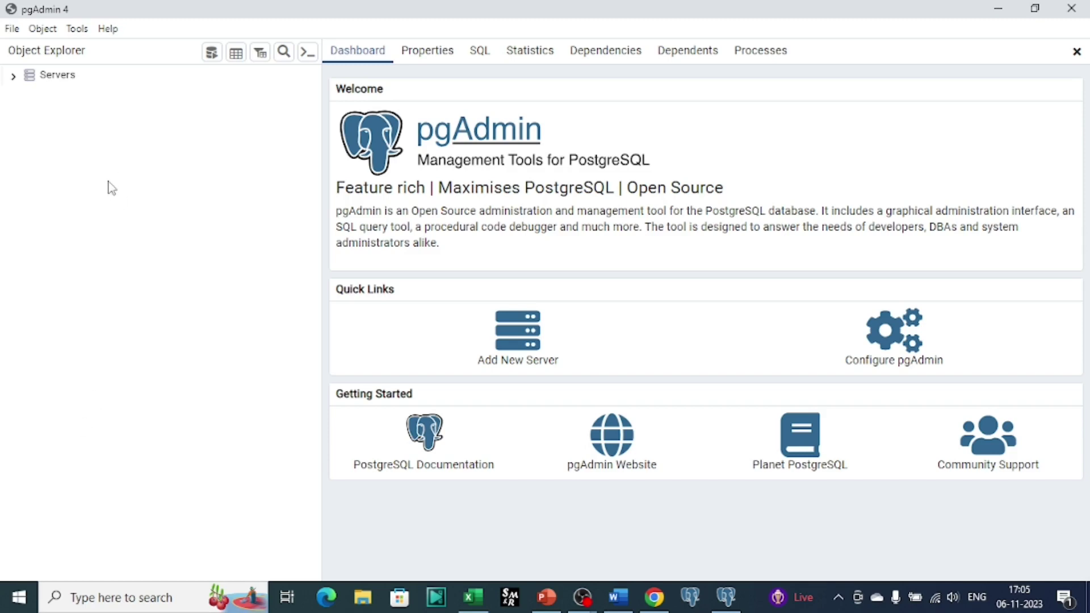
# - Connect to the PostgreSQL 16 server with the postgres user's password and have the password saved
pyautogui.click(14, 77)
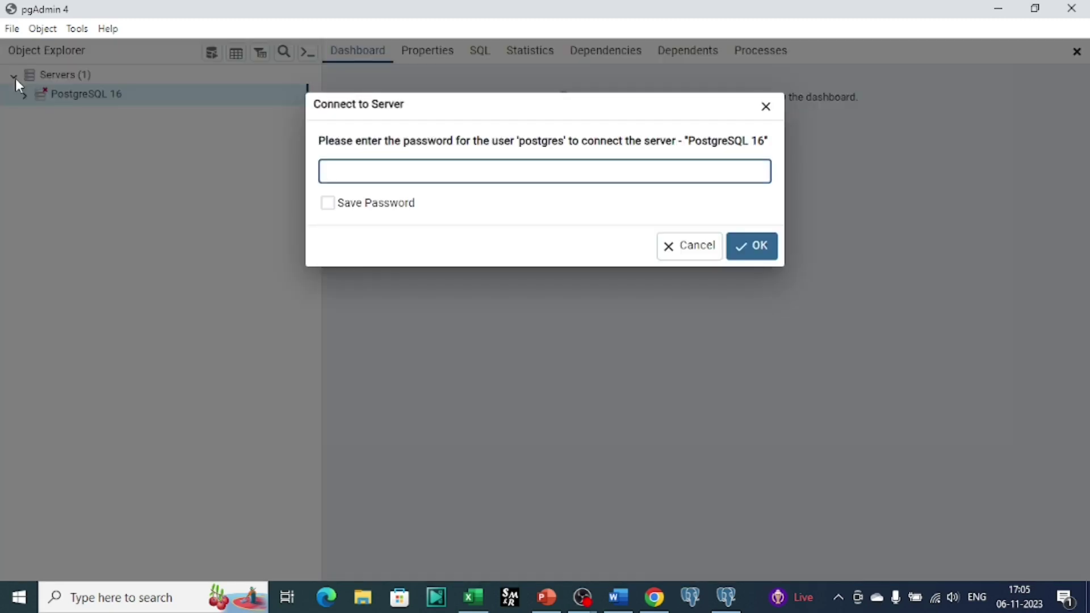
pyautogui.click(766, 107)
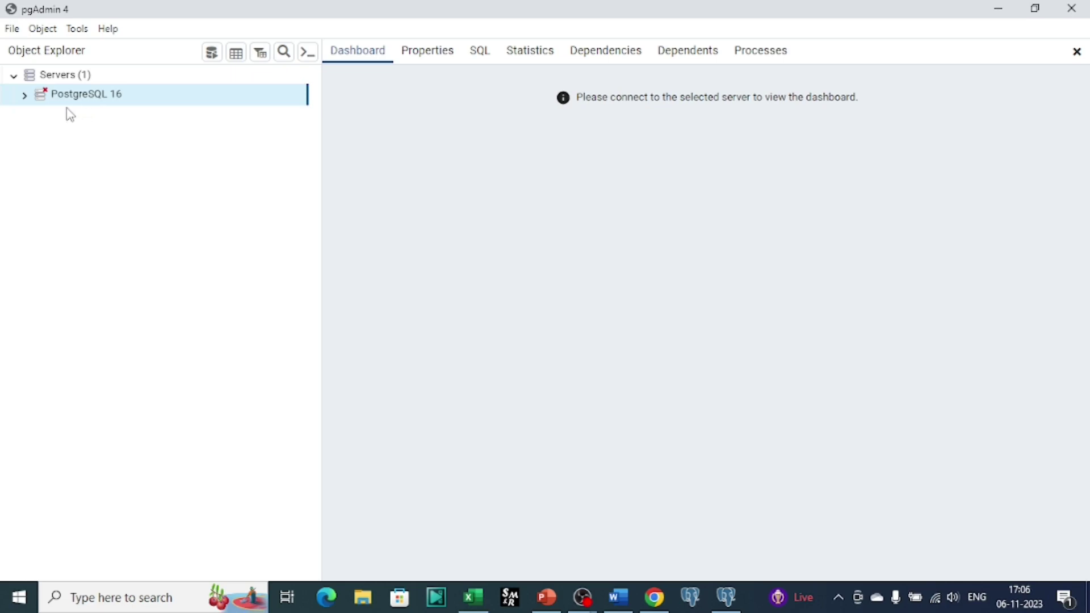
pyautogui.click(25, 96)
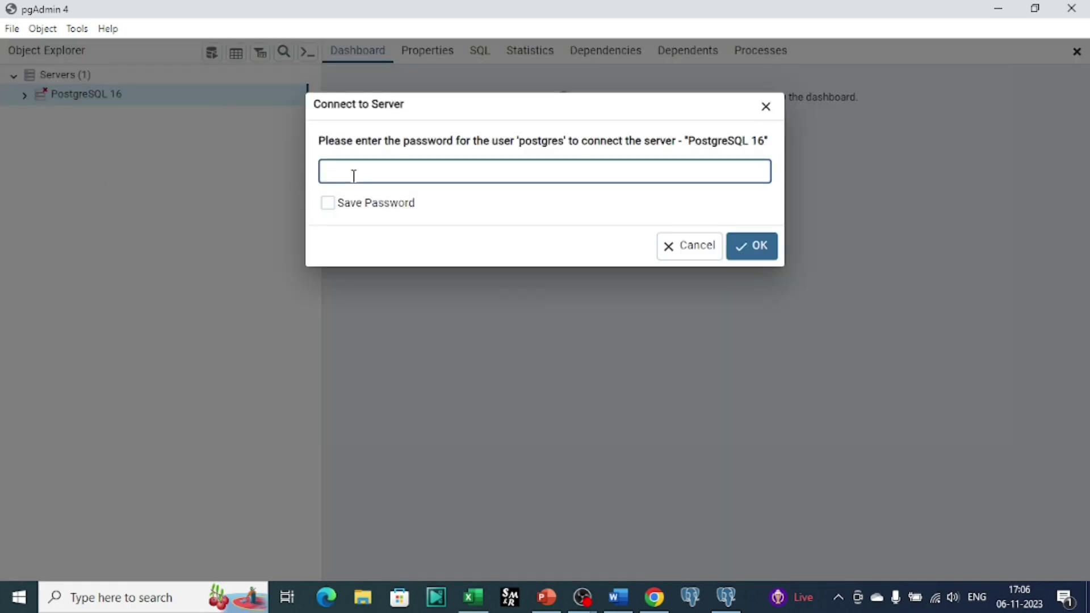
pyautogui.write('•••••••••••••••')
pyautogui.click(328, 204)
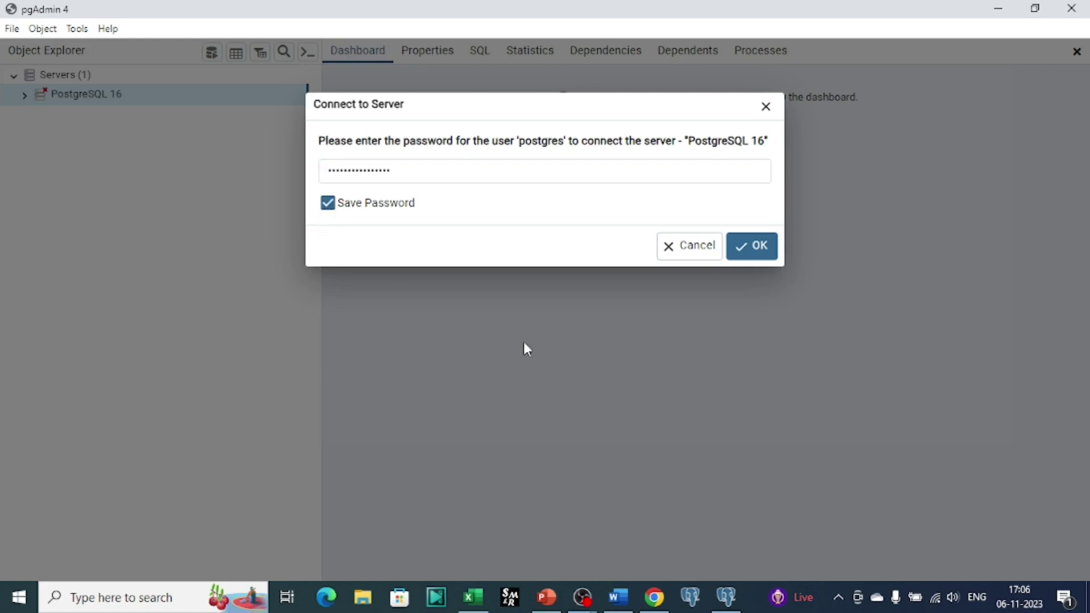
pyautogui.click(767, 253)
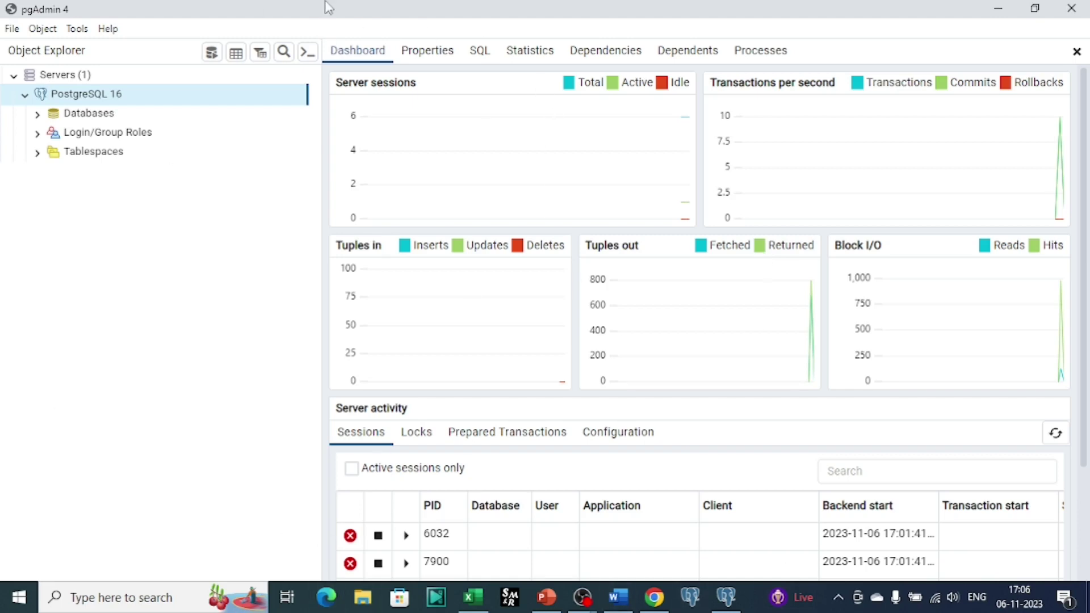
# - Expand the server's databases and the postgres database in the object tree
pyautogui.click(89, 117)
pyautogui.click(37, 116)
pyautogui.click(51, 133)
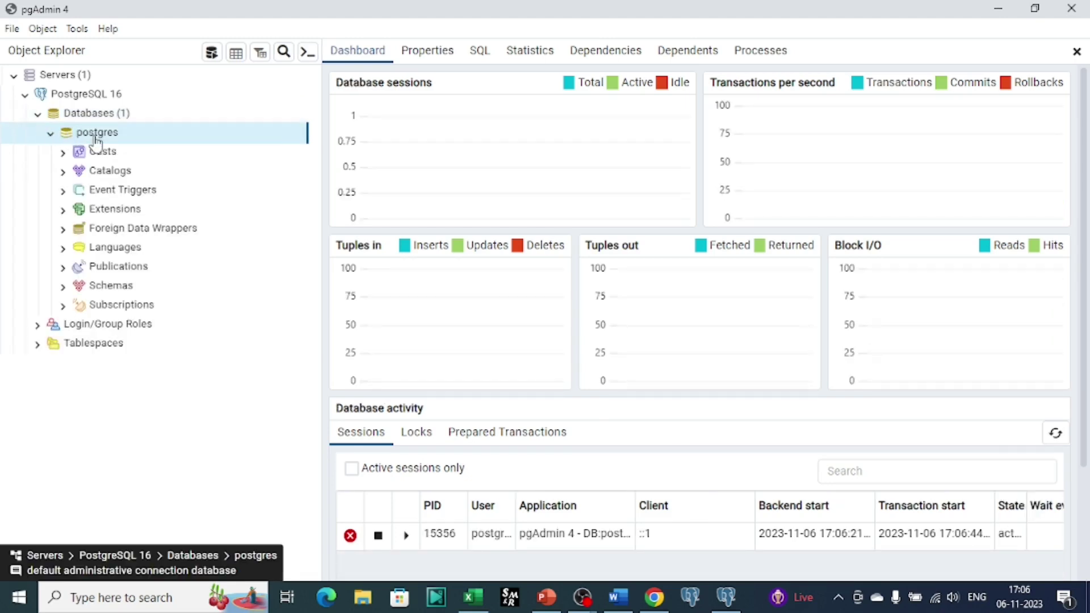
# - Collapse the postgres database and create a new database named Sql practice on the PostgreSQL 16 server
pyautogui.click(51, 132)
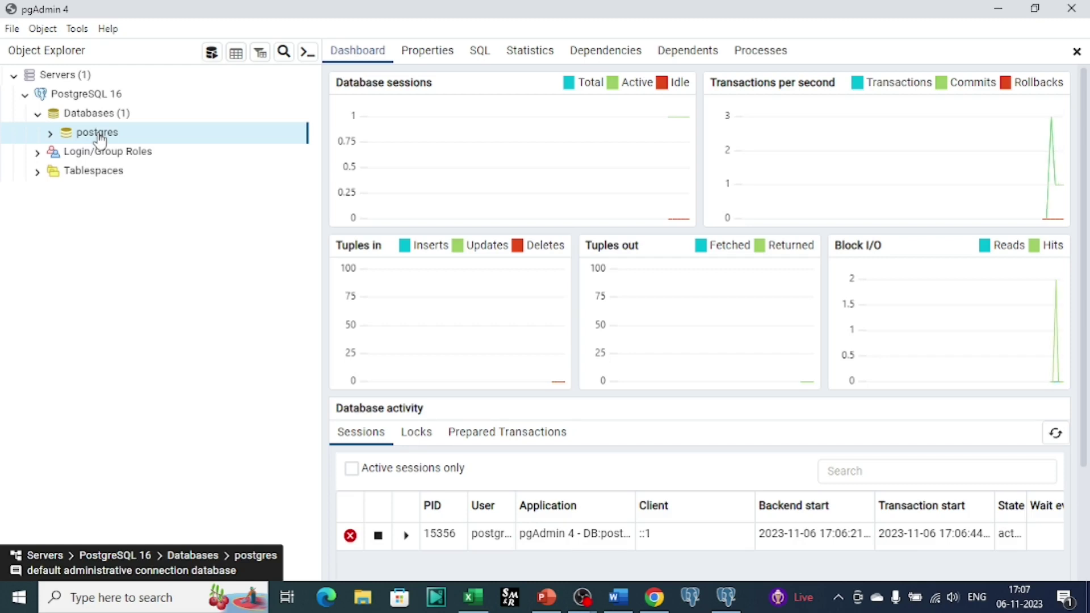
pyautogui.rightClick(87, 116)
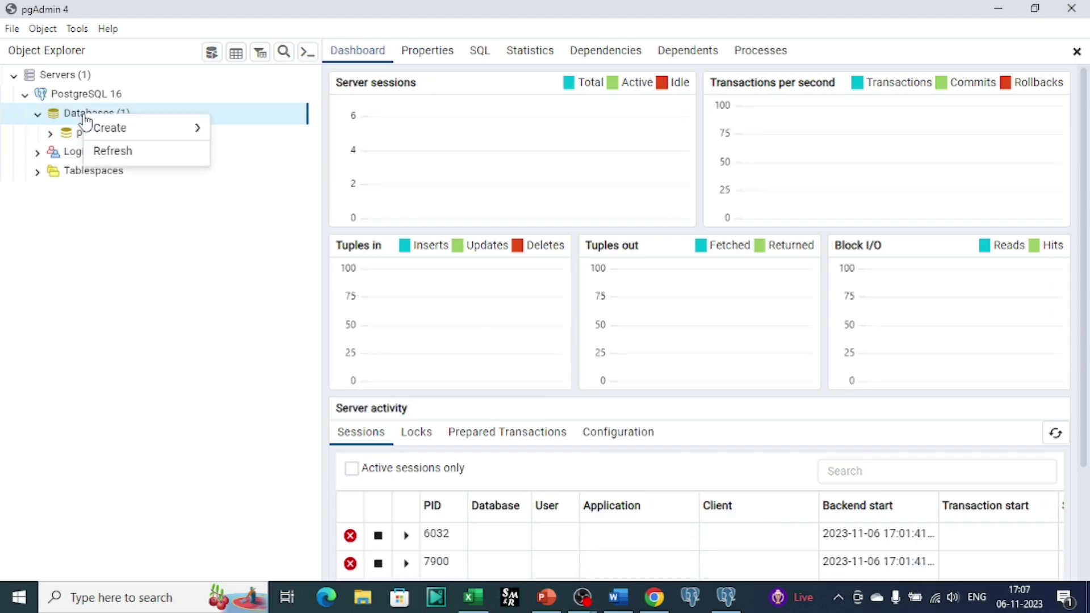
pyautogui.moveTo(100, 132)
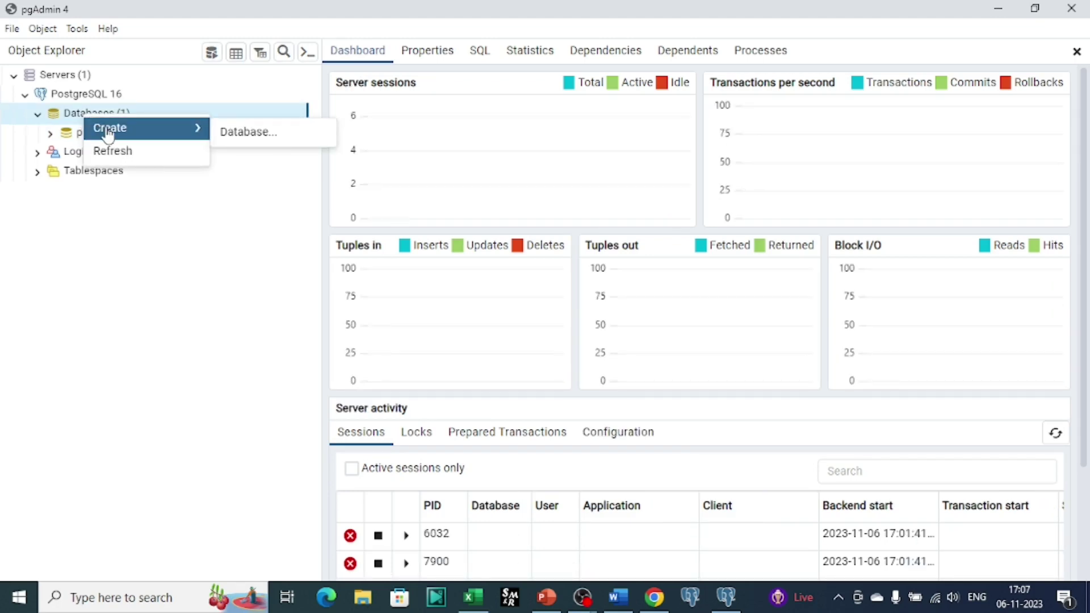
pyautogui.click(230, 136)
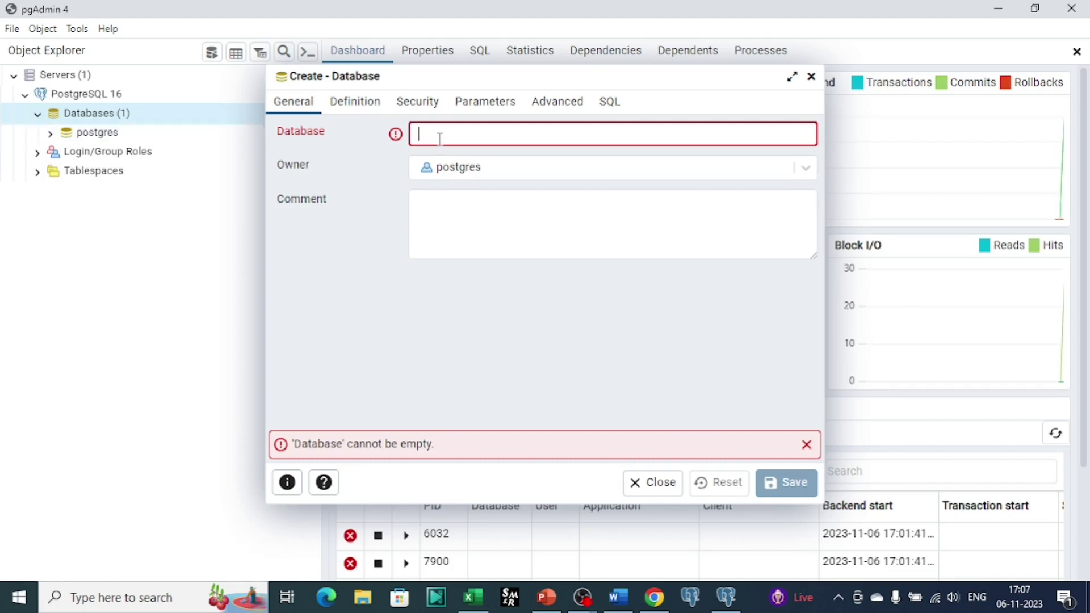
pyautogui.write('S')
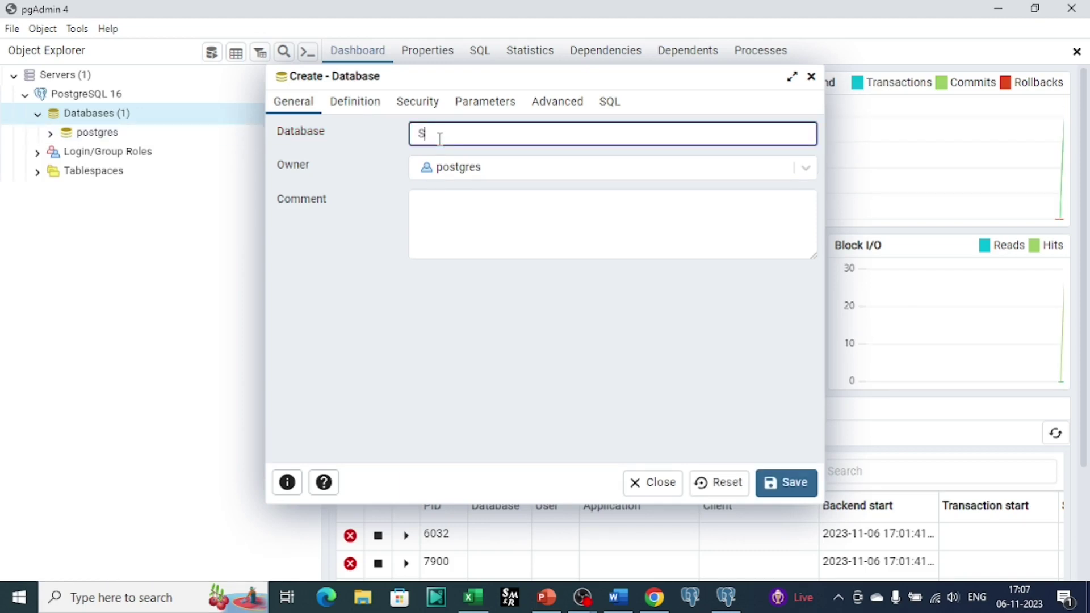
pyautogui.write('ql ')
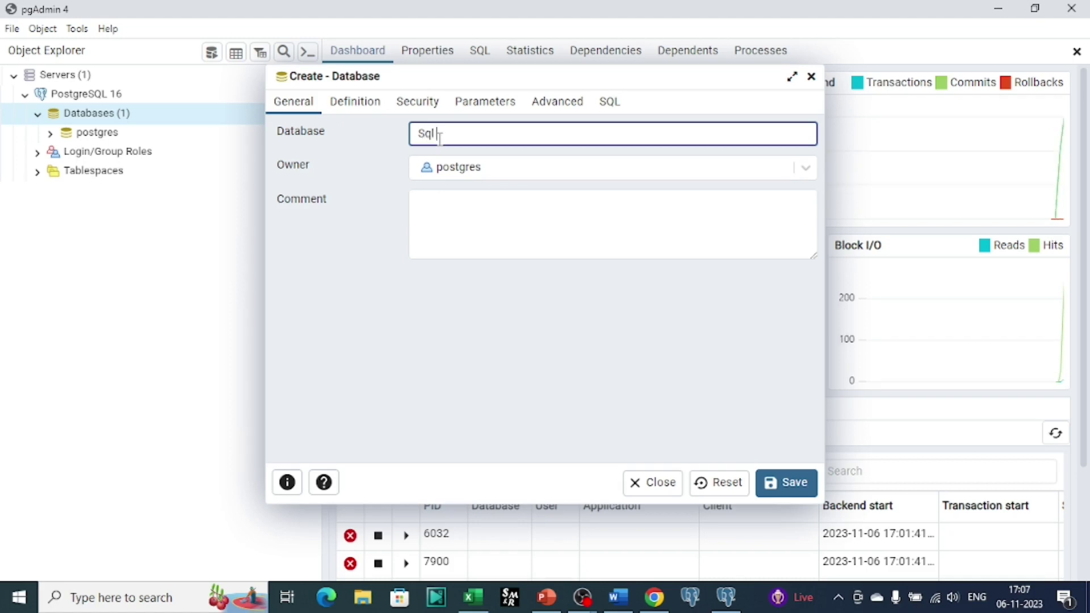
pyautogui.write('practice')
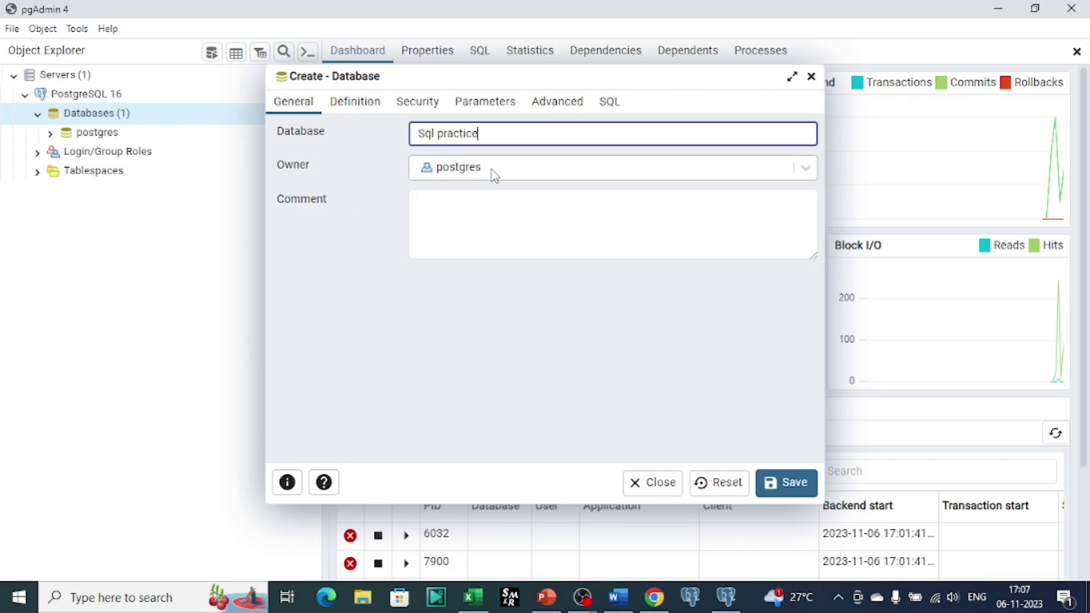
pyautogui.click(793, 489)
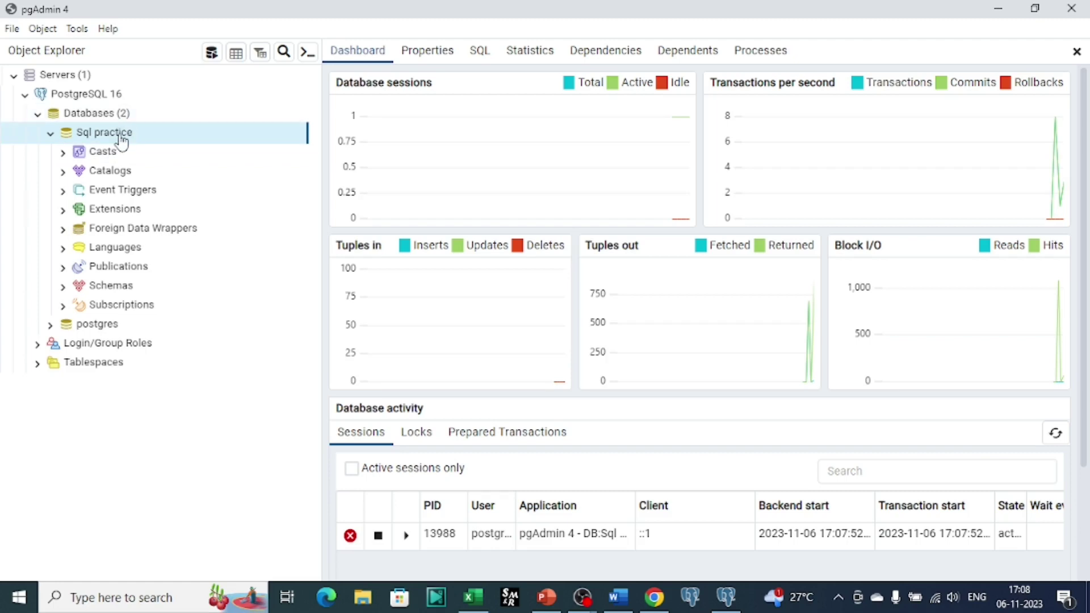
# - Collapse and re-expand the Sql practice database in the object tree, and open a Query Tool for it
pyautogui.click(50, 134)
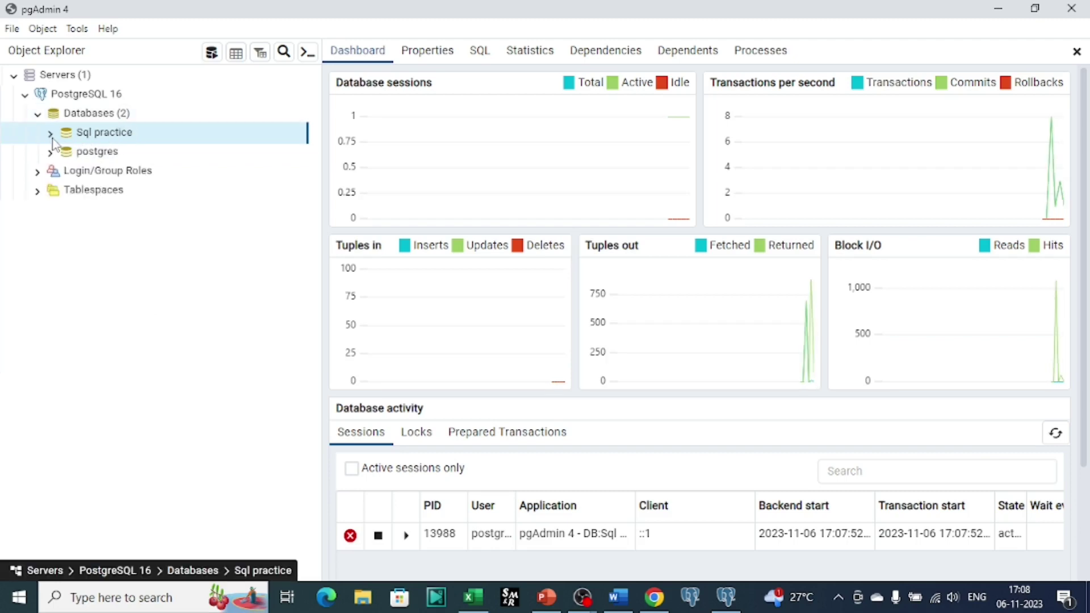
pyautogui.click(50, 134)
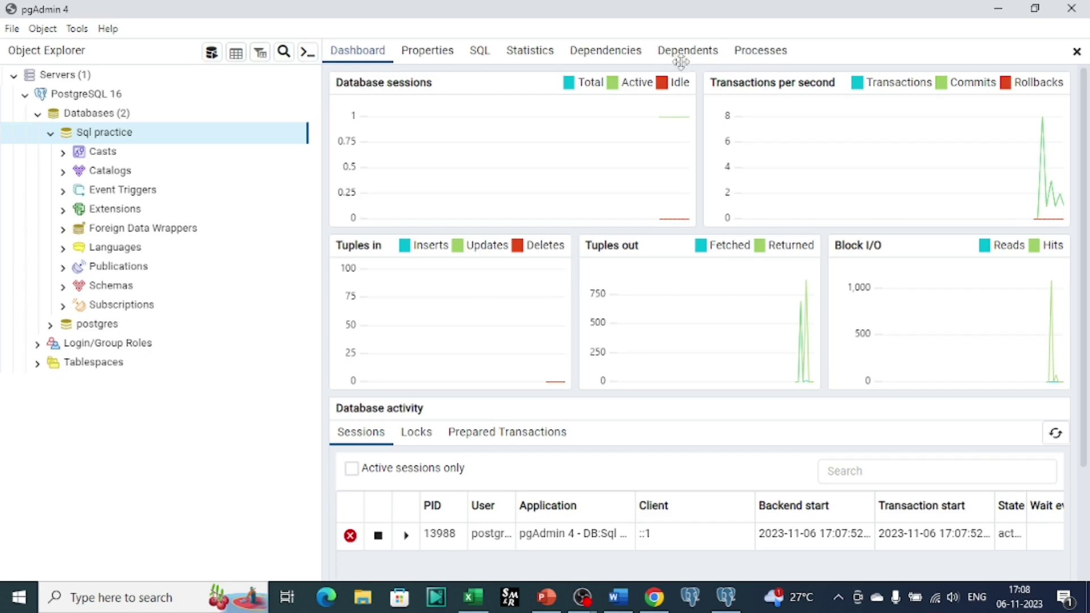
pyautogui.click(211, 54)
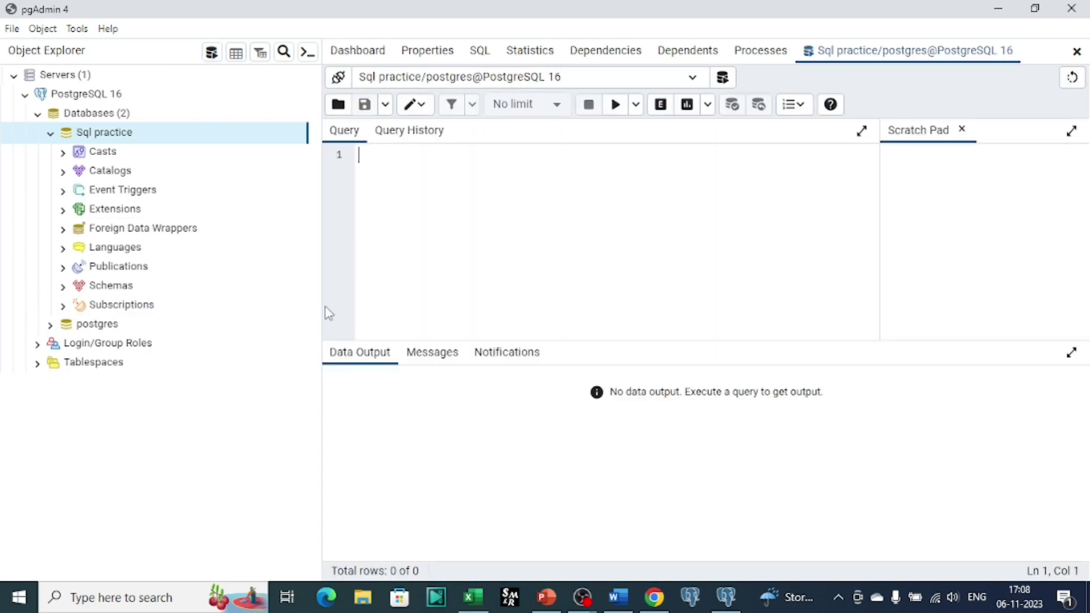
# - Narrow the Object Explorer, and widen and lower the output pane to leave more room for the query editor
pyautogui.moveTo(319, 304); pyautogui.dragTo(197, 318)
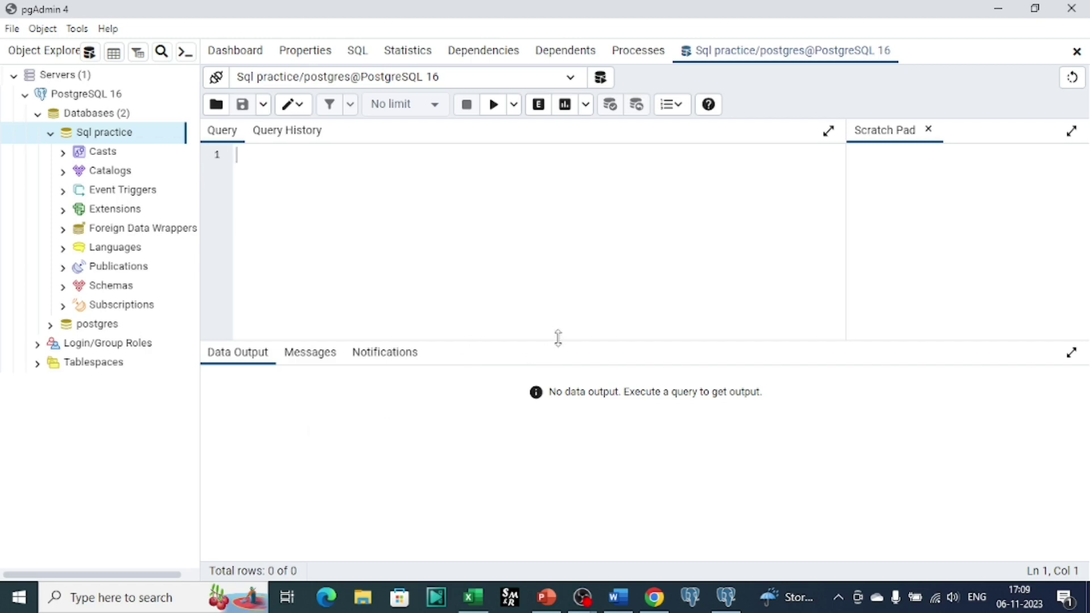
pyautogui.moveTo(564, 344); pyautogui.dragTo(508, 318)
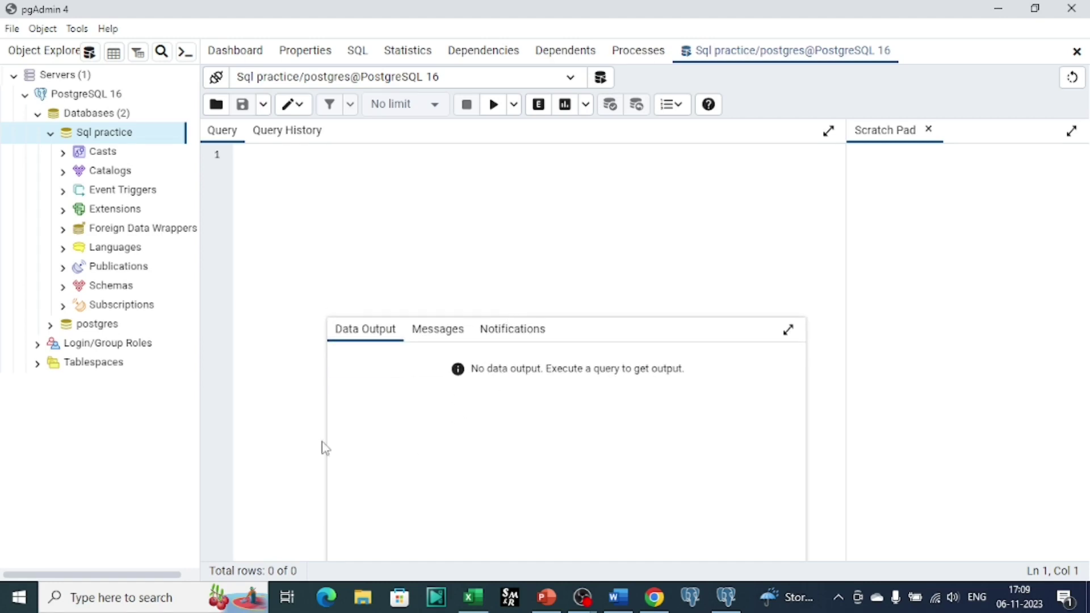
pyautogui.moveTo(326, 440); pyautogui.dragTo(227, 437)
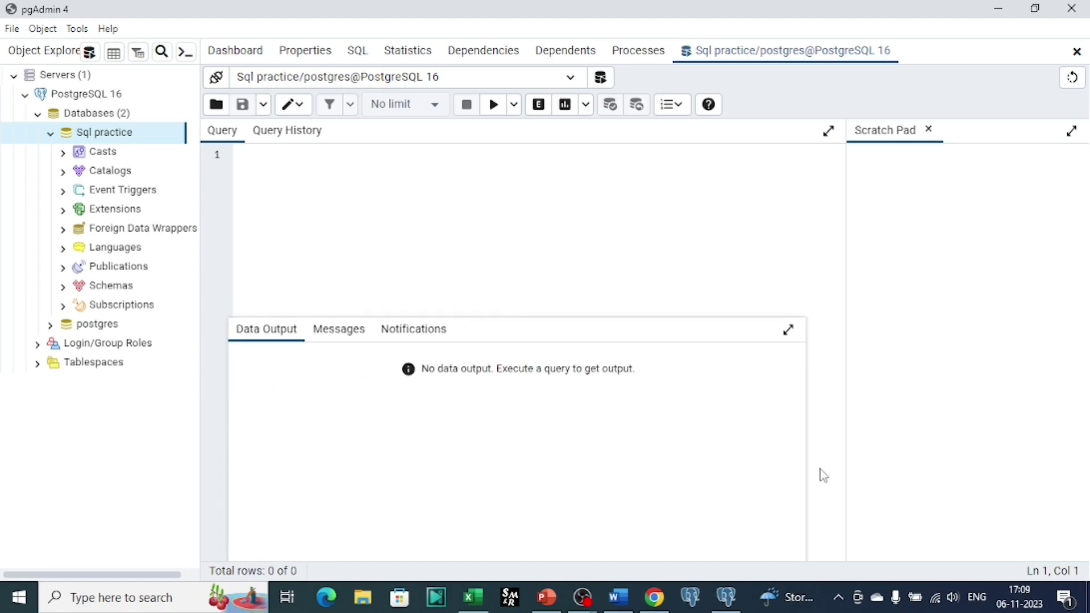
pyautogui.moveTo(808, 458); pyautogui.dragTo(855, 455)
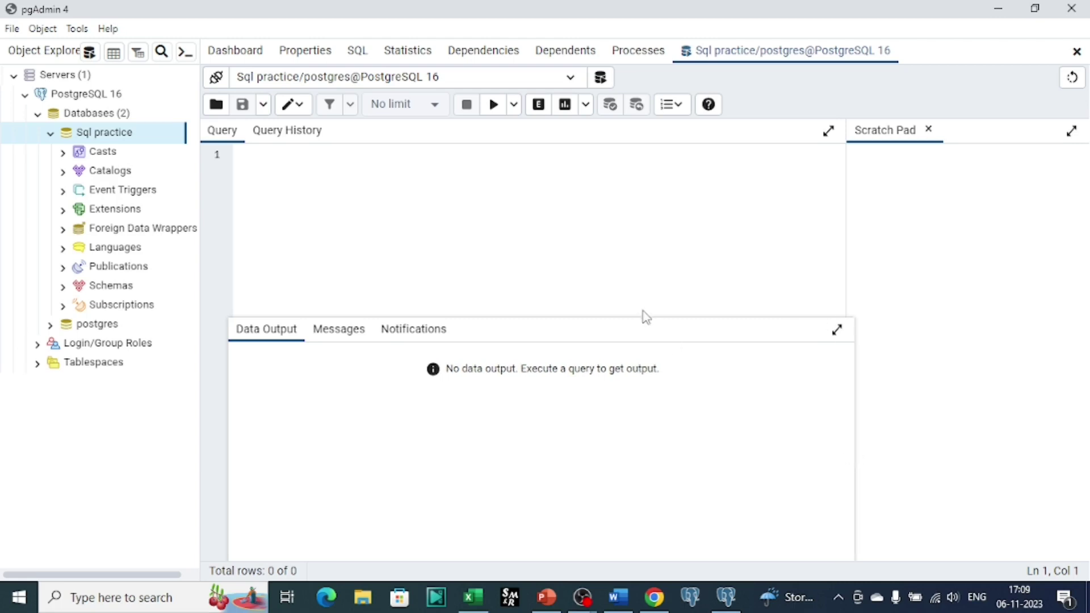
pyautogui.moveTo(535, 316); pyautogui.dragTo(533, 389)
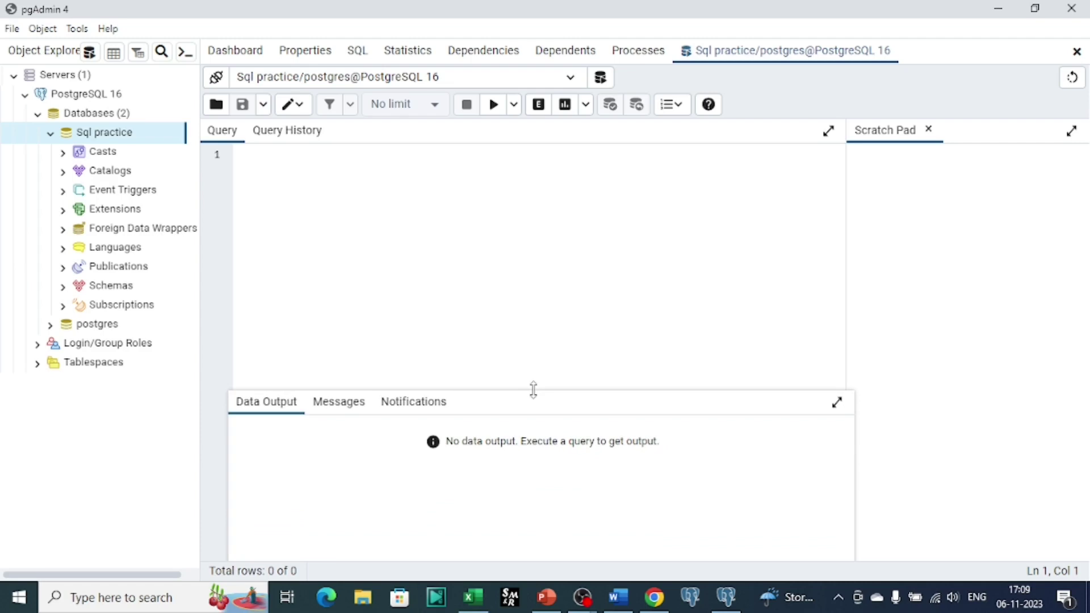
# - View the output pane's Messages and Notifications, return to Data Output, and make the pane slightly taller and the Object Explorer slightly narrower
pyautogui.click(348, 415)
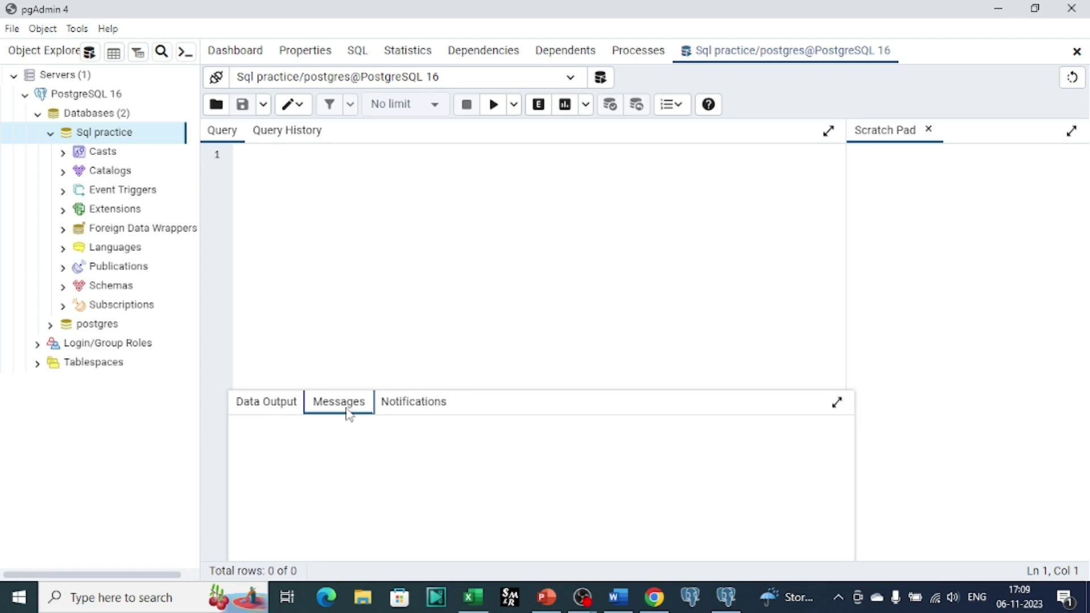
pyautogui.click(400, 414)
pyautogui.click(278, 402)
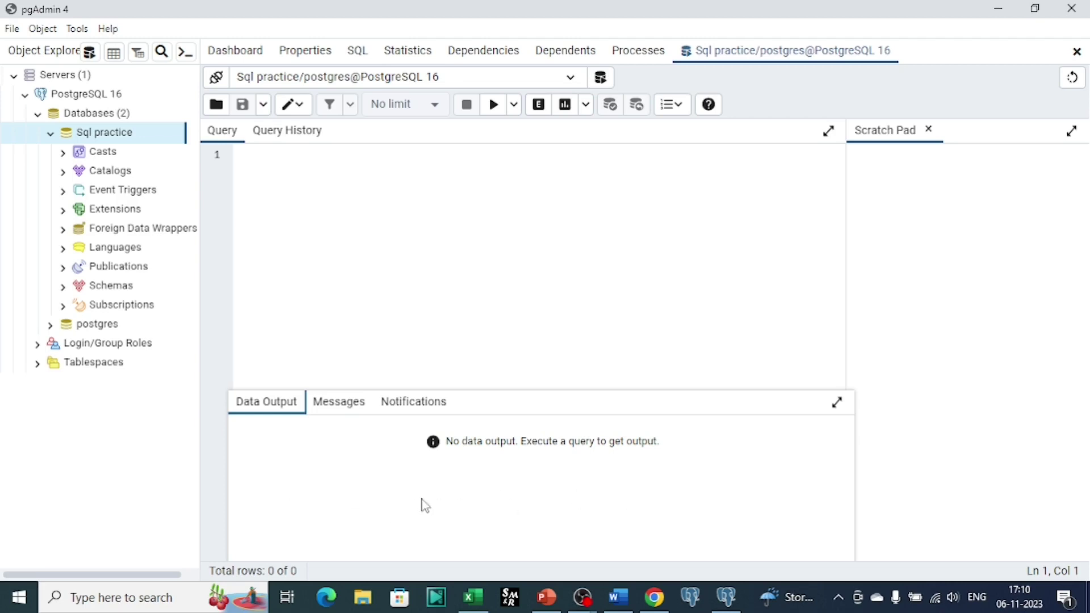
pyautogui.moveTo(519, 390); pyautogui.dragTo(543, 363)
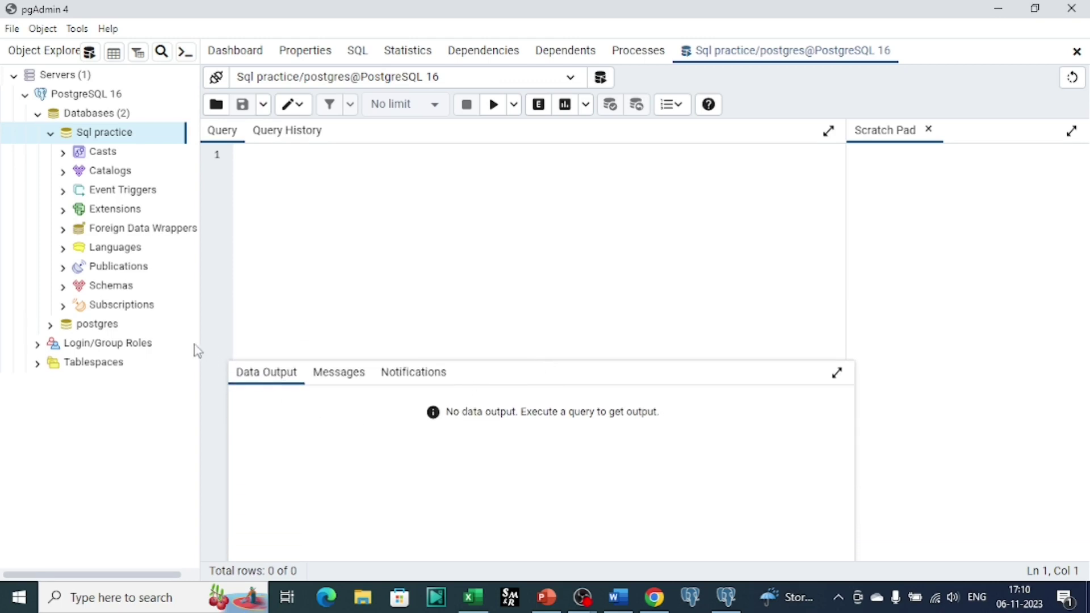
pyautogui.moveTo(200, 341)
pyautogui.mouseDown()
pyautogui.moveTo(231, 338)
pyautogui.moveTo(170, 345)
pyautogui.moveTo(185, 346)
pyautogui.mouseUp()
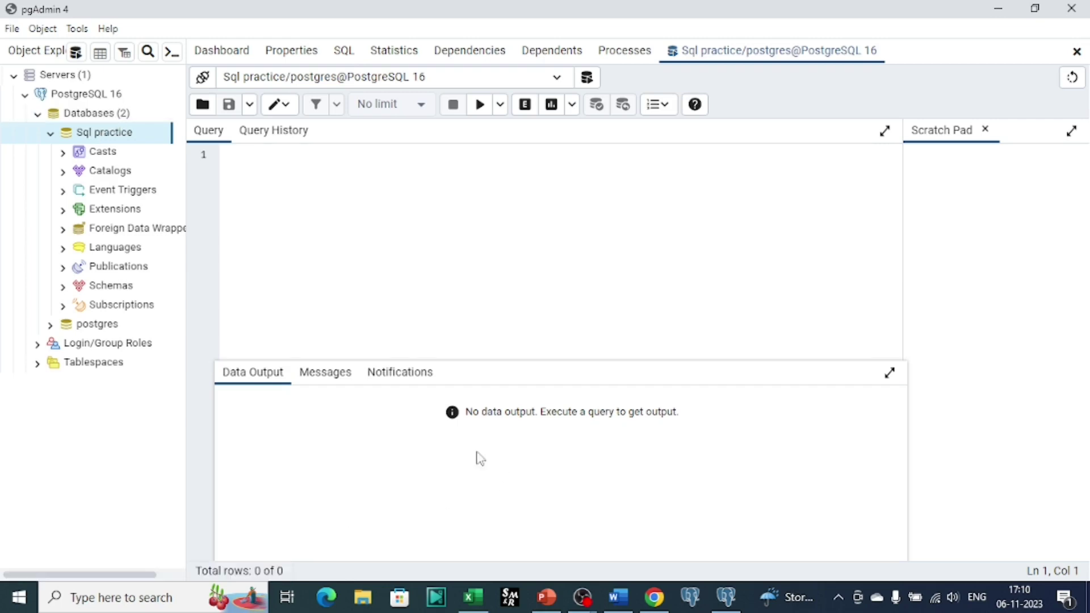
# - Underline the database, user and server parts of the query connection with the screen marker, and clear the marks
pyautogui.click(509, 603)
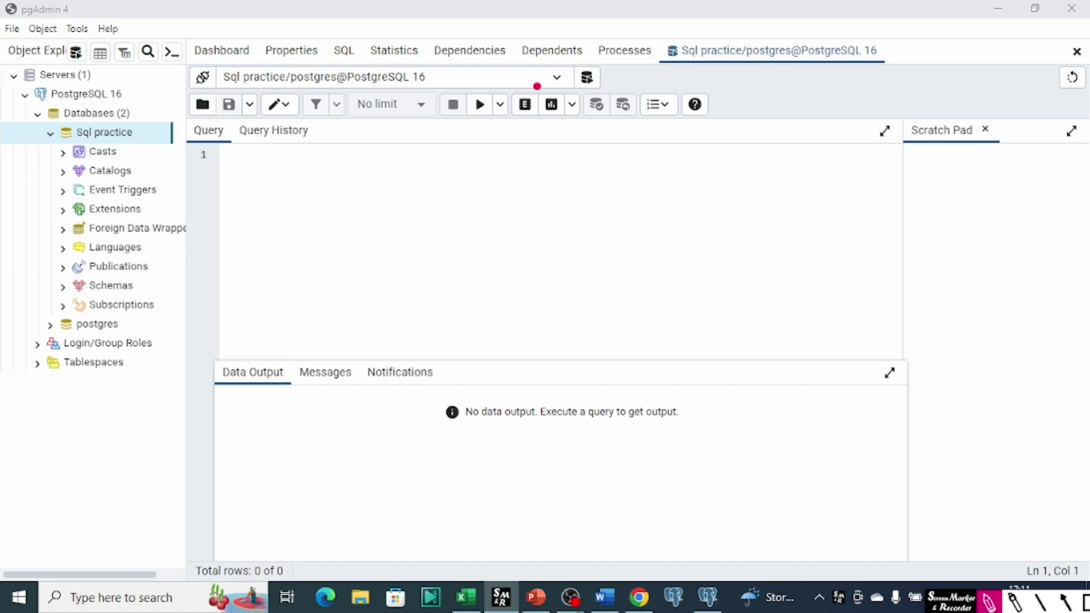
pyautogui.moveTo(224, 83); pyautogui.dragTo(279, 83)
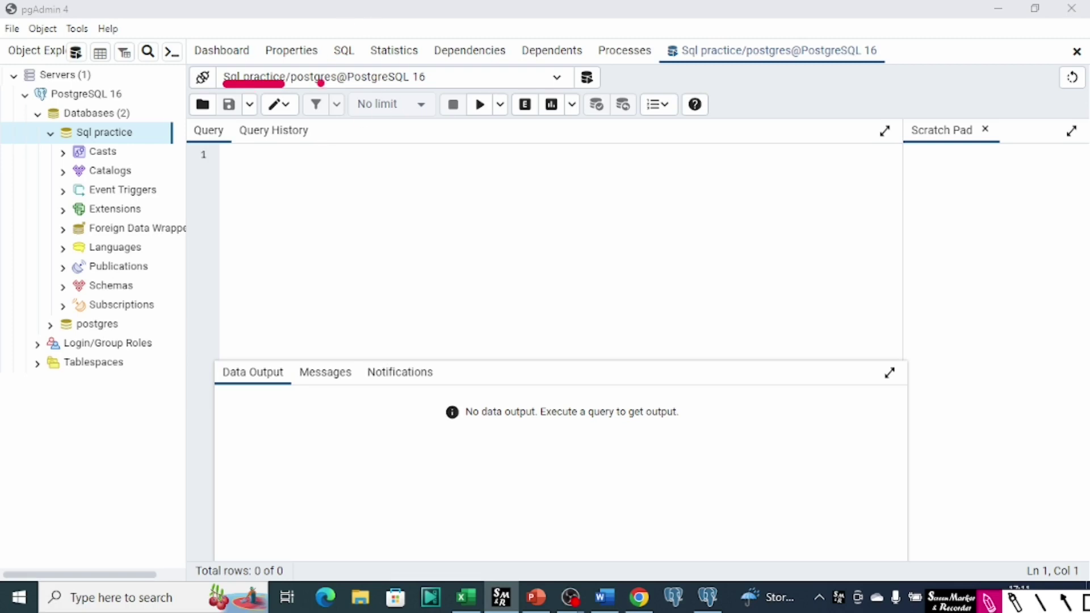
pyautogui.moveTo(293, 89); pyautogui.dragTo(336, 83)
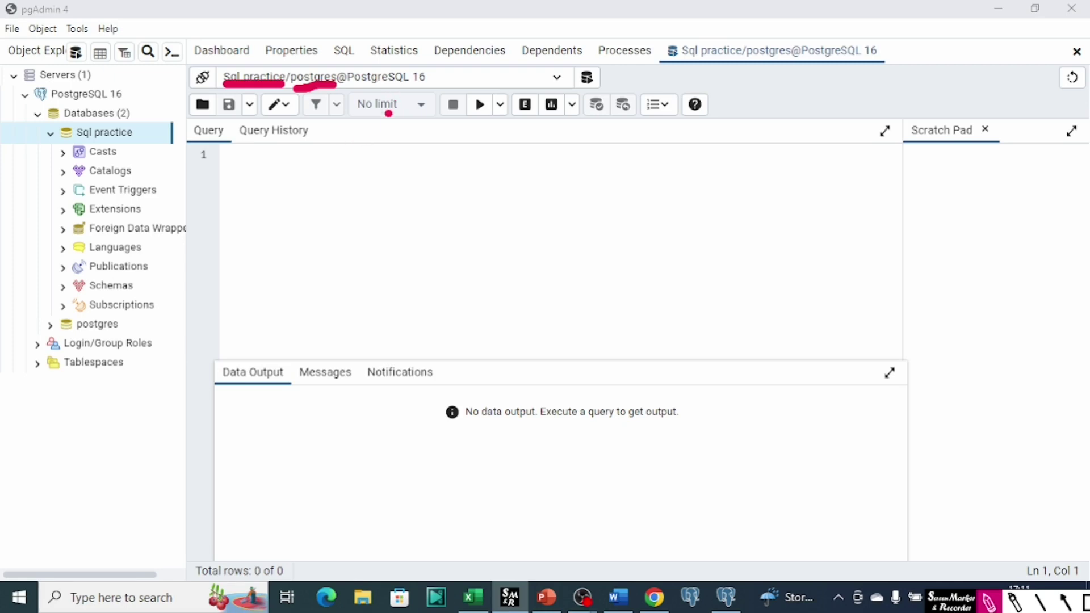
pyautogui.moveTo(354, 89); pyautogui.dragTo(428, 92)
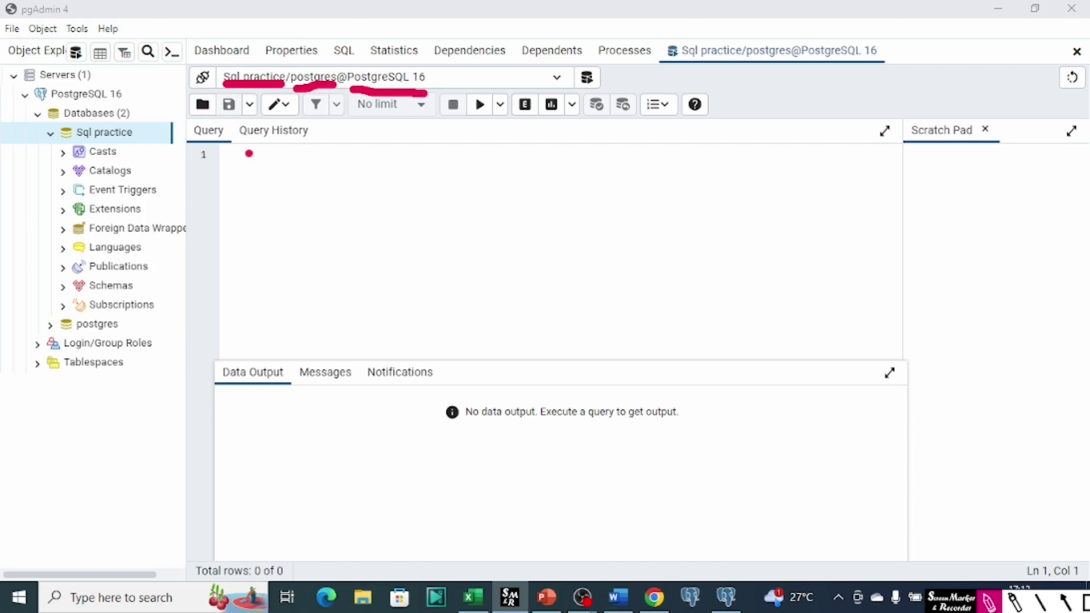
pyautogui.click(988, 601)
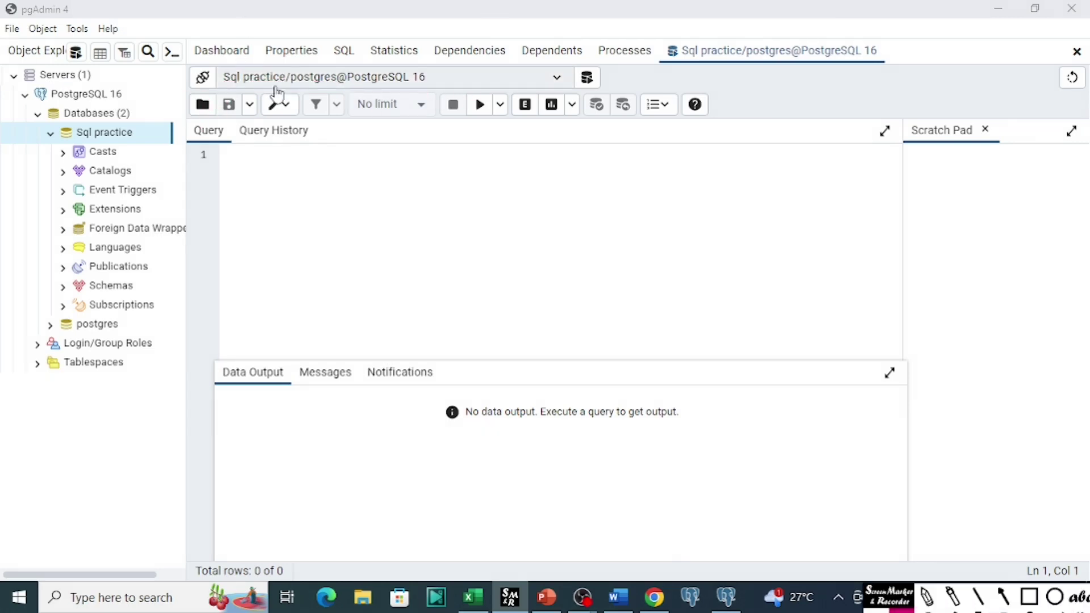
# - Expand the postgres database in the object tree and open a Query Tool for it
pyautogui.click(96, 332)
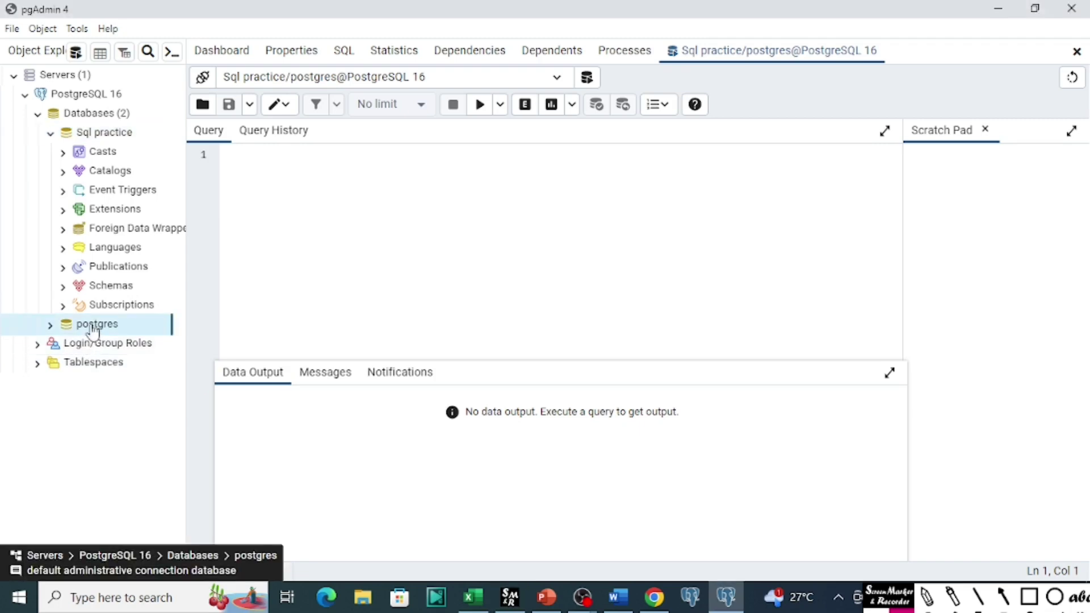
pyautogui.doubleClick(94, 330)
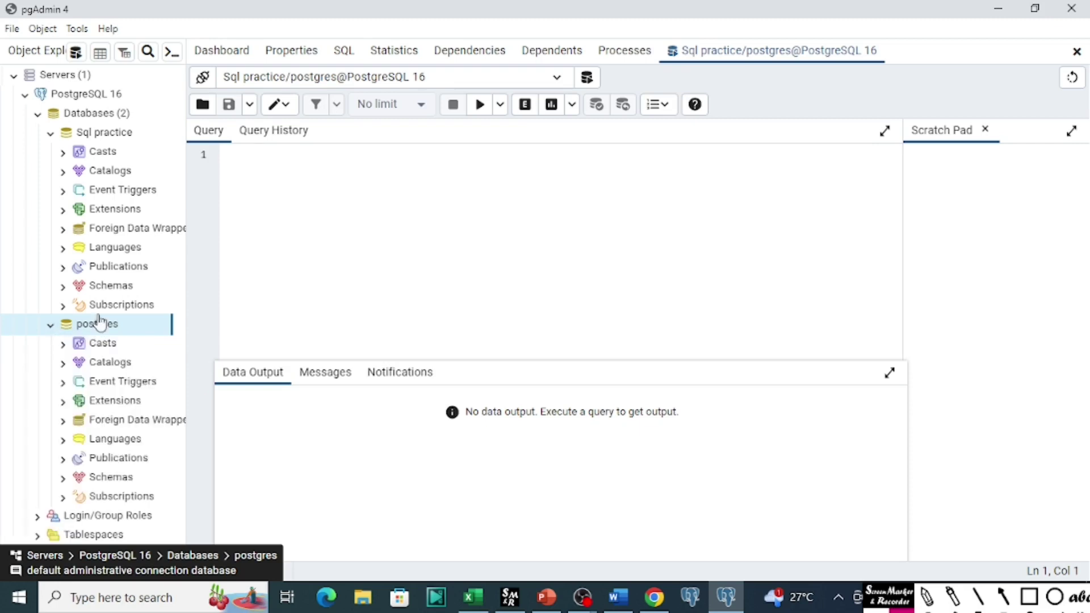
pyautogui.click(77, 55)
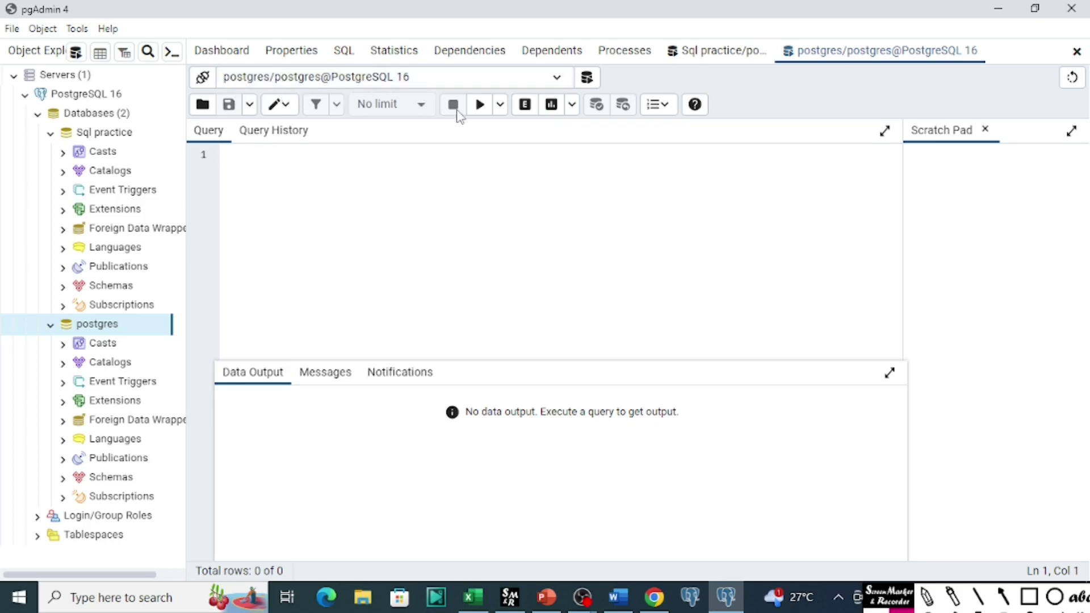
# - Select the Sql practice database and open a second Query Tool for it, with the cursor in its editor
pyautogui.click(126, 141)
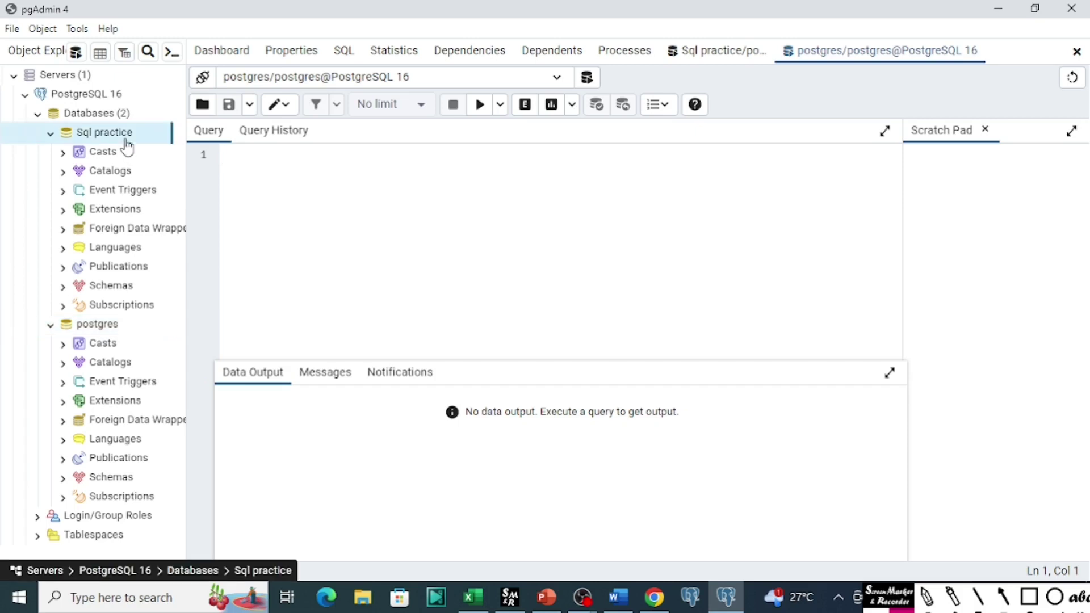
pyautogui.click(75, 54)
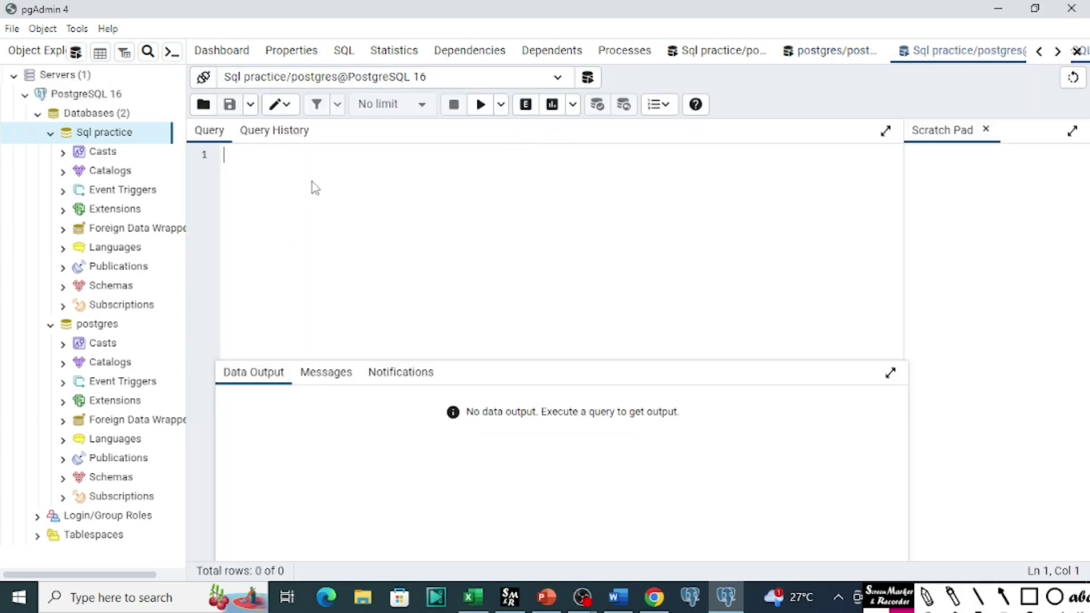
pyautogui.click(246, 152)
# - Compare the open Sql practice and postgres query windows, and return to the first Sql practice one
pyautogui.click(833, 51)
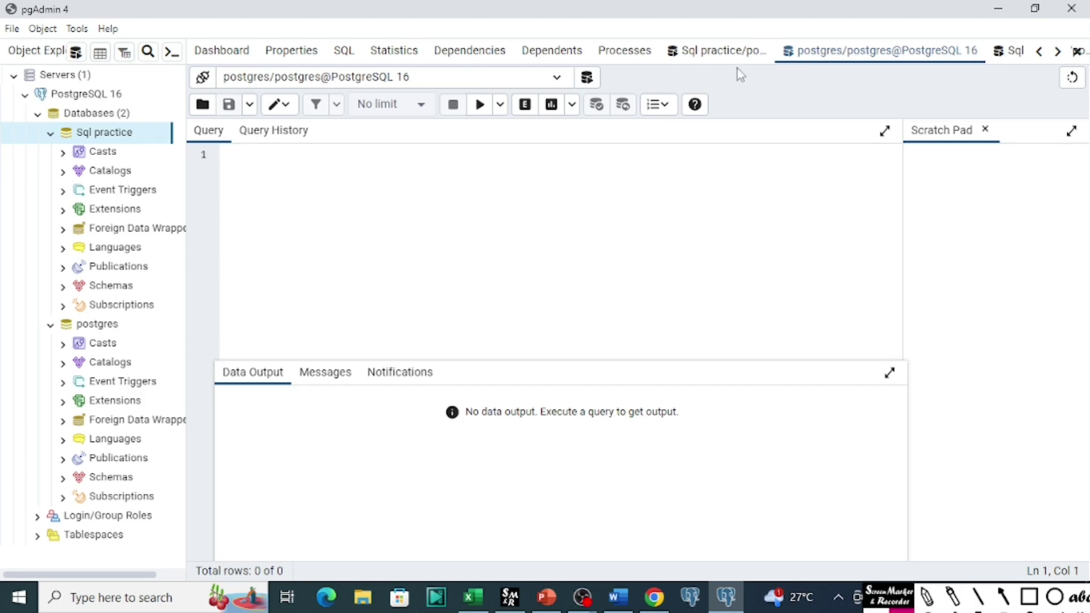
pyautogui.click(732, 51)
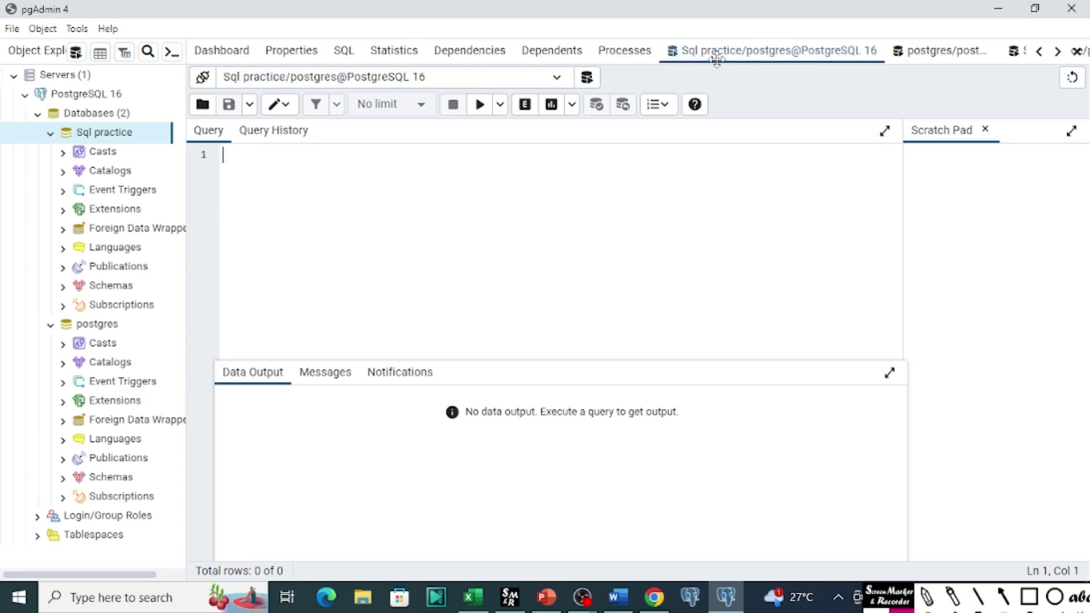
pyautogui.click(1057, 52)
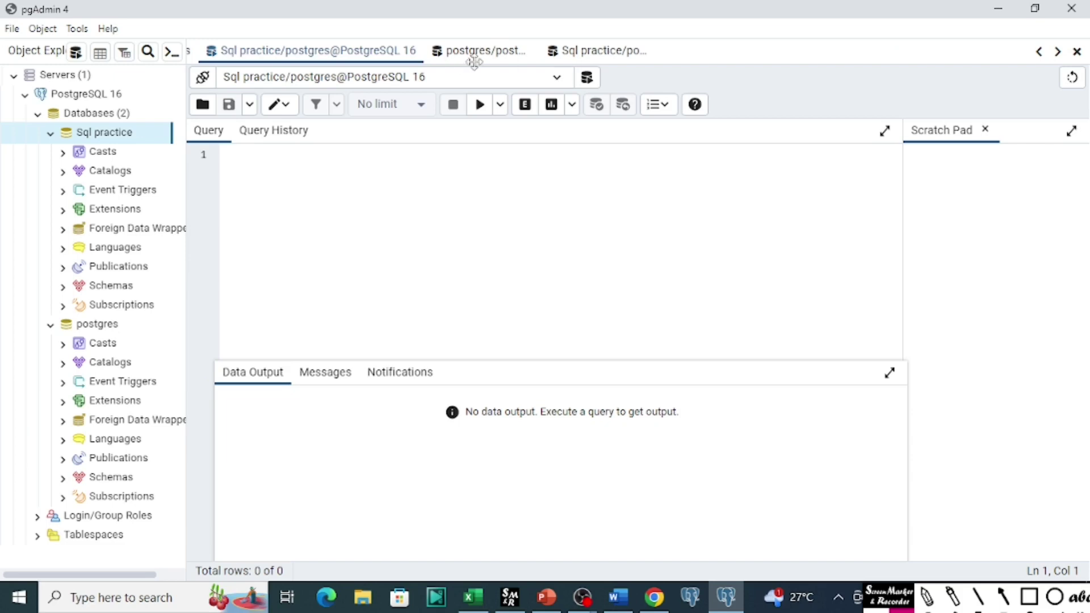
pyautogui.click(491, 52)
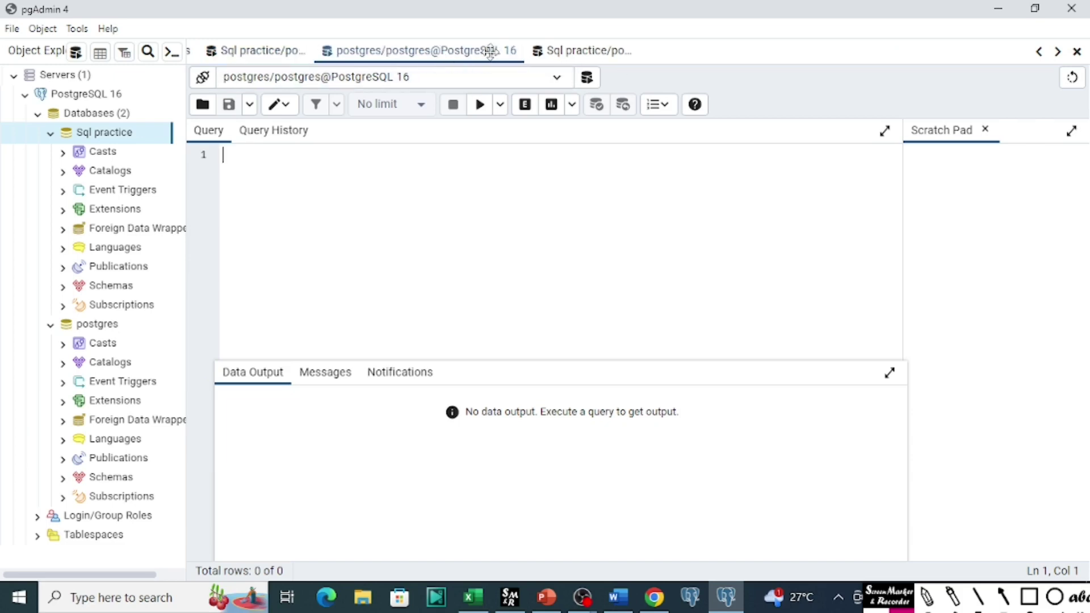
pyautogui.click(582, 52)
pyautogui.moveTo(523, 53); pyautogui.dragTo(281, 50)
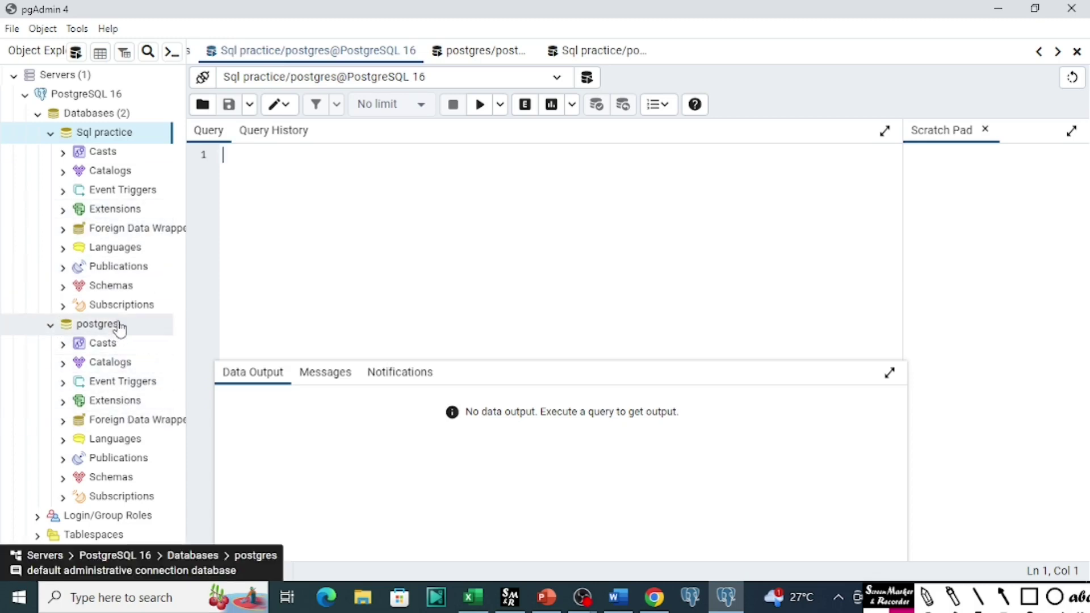
# - Write the statement "create table school information" in the second Sql practice query window
pyautogui.click(474, 51)
pyautogui.click(576, 51)
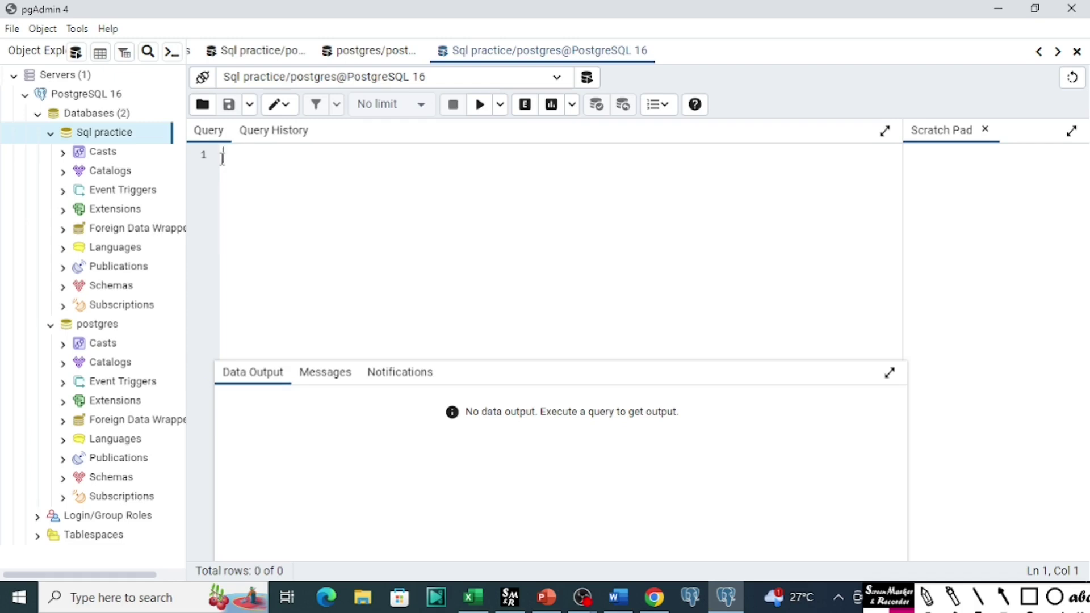
pyautogui.write('create table')
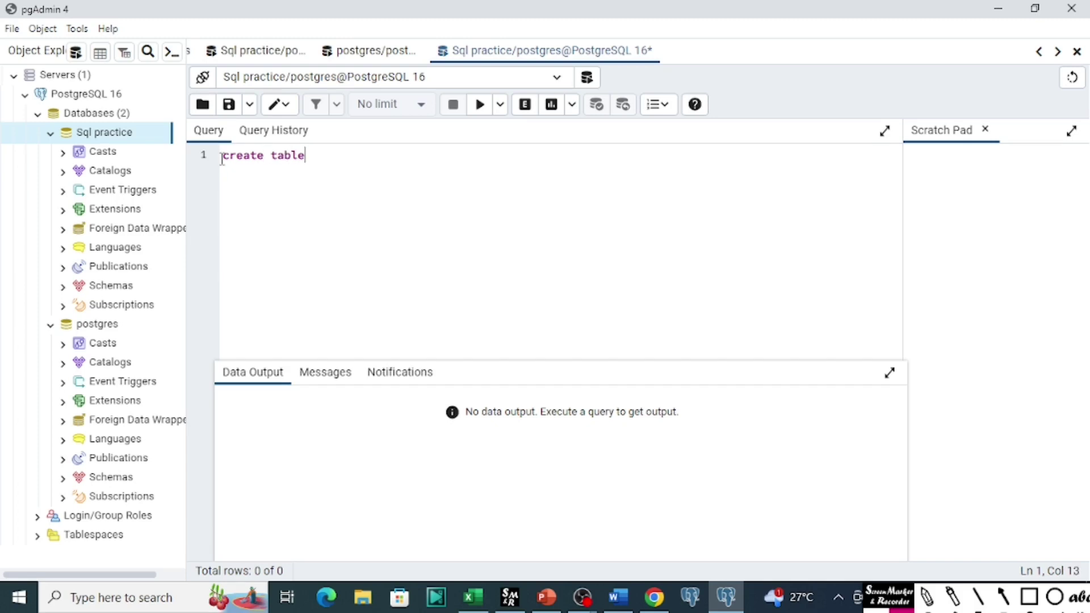
pyautogui.write(' sql')
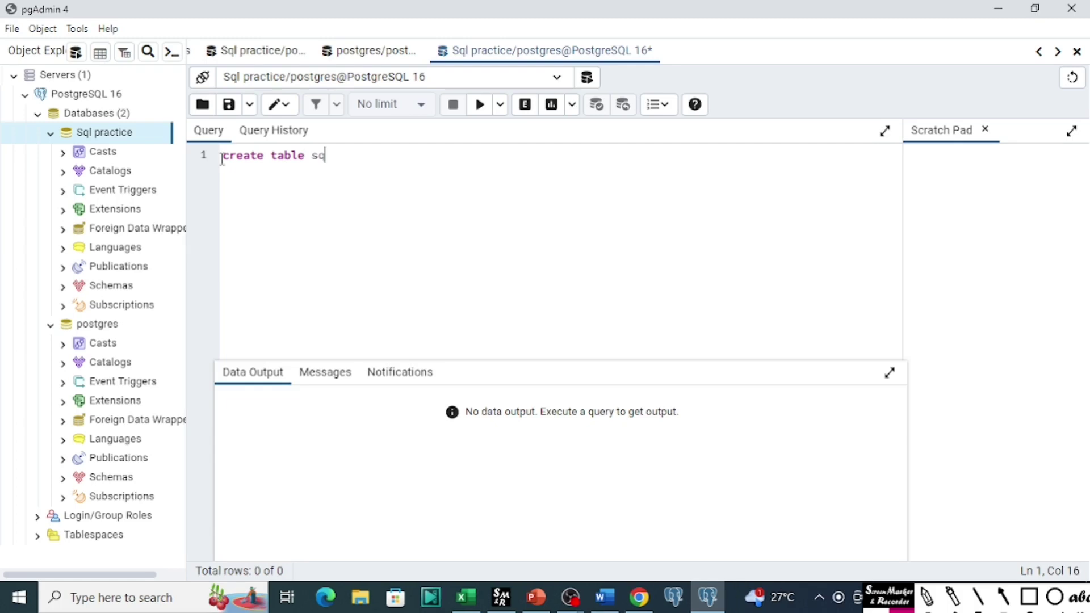
pyautogui.press('BackSpace')
pyautogui.press('BackSpace')
pyautogui.press('BackSpace')
pyautogui.write('school')
pyautogui.write(' (')
pyautogui.press('BackSpace')
pyautogui.write('(nformation')
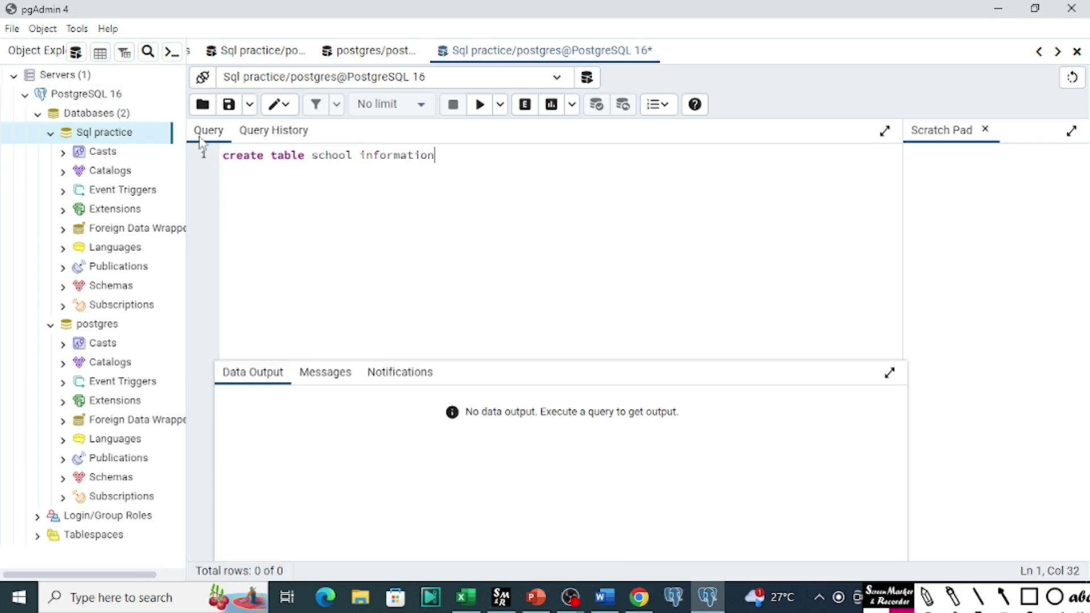
pyautogui.click(305, 157)
pyautogui.press('BackSpace')
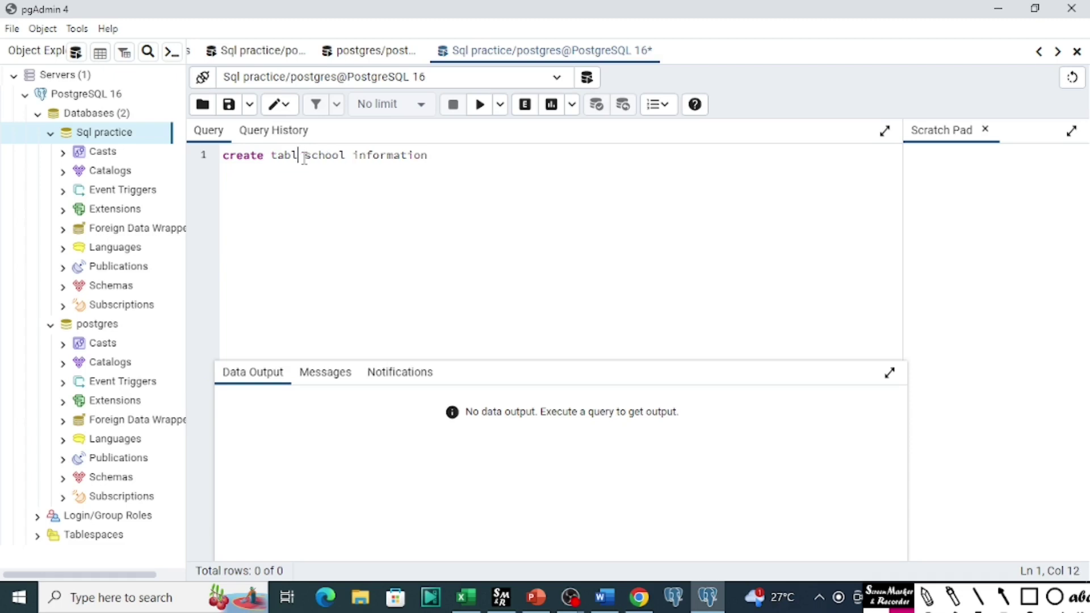
pyautogui.write('e')
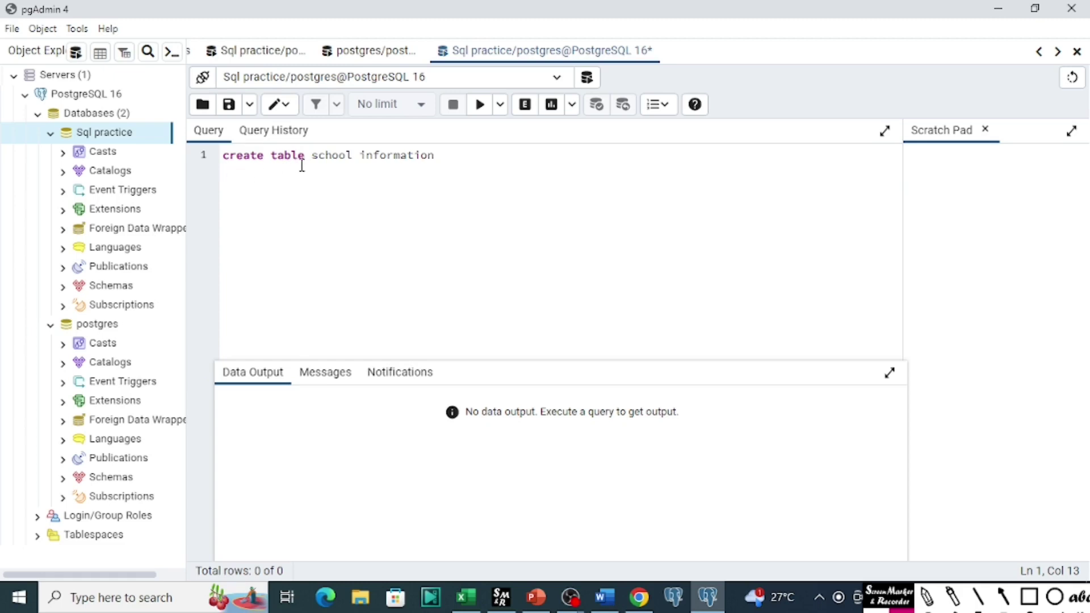
# - Try to run the create table statement with a closing semicolon, and again with the semicolon removed
pyautogui.click(441, 158)
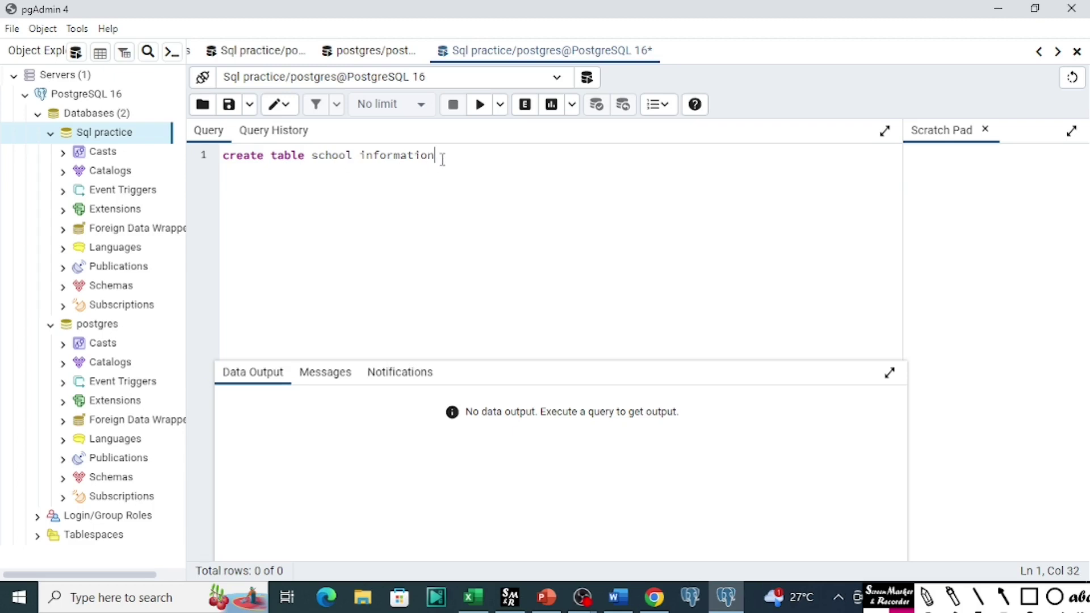
pyautogui.write(';')
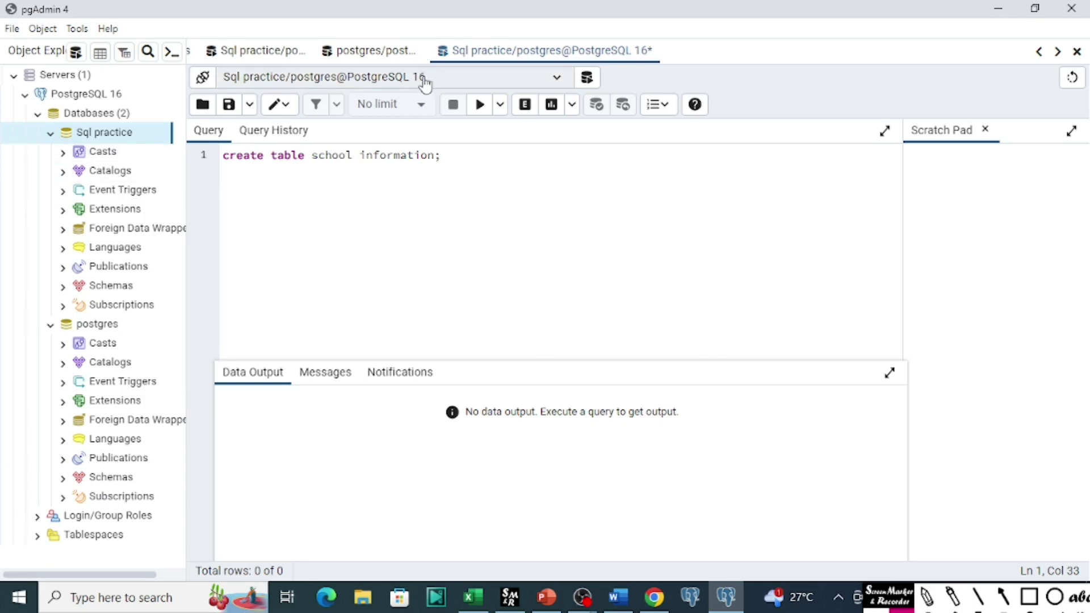
pyautogui.click(482, 106)
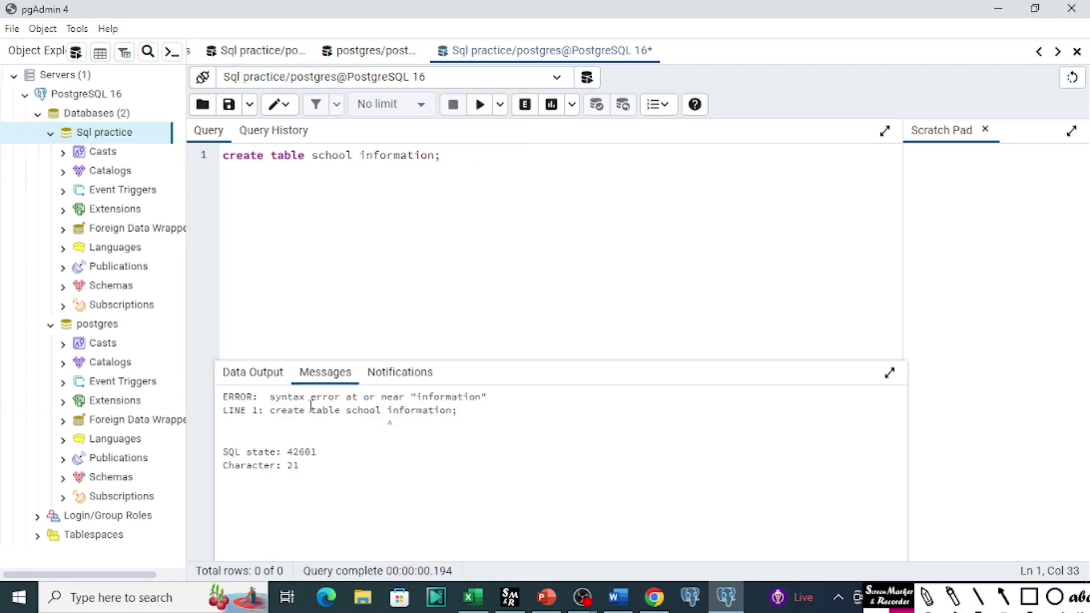
pyautogui.press('BackSpace')
pyautogui.click(480, 107)
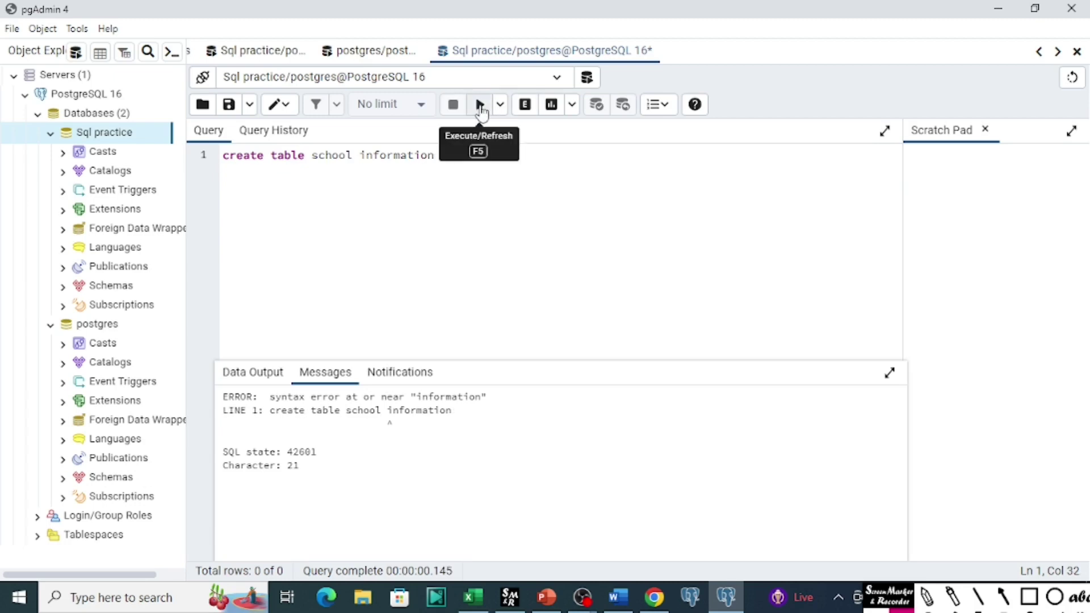